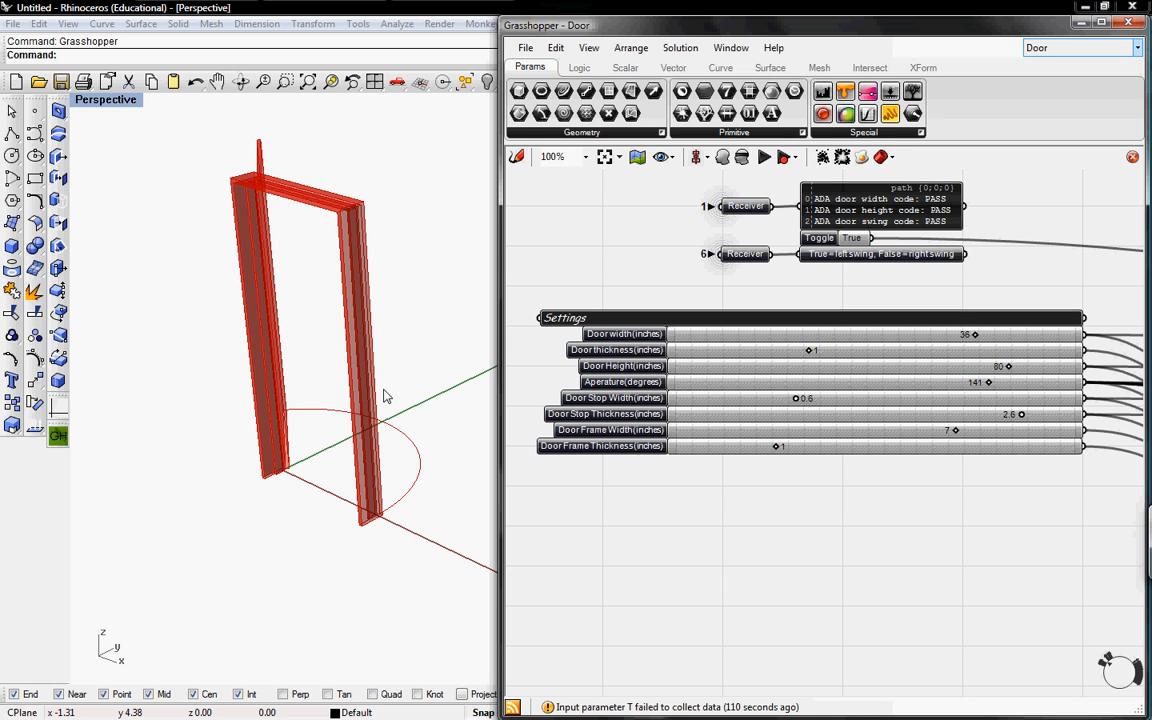
# Copy the Settings sliders together with the x/12 and x/360 conversion expressions they feed in the Door definition
pyautogui.click(1040, 58)
pyautogui.click(1035, 63)
pyautogui.moveTo(987, 465); pyautogui.dragTo(911, 407, button='right')
pyautogui.moveTo(951, 464); pyautogui.dragTo(994, 449, button='right')
pyautogui.moveTo(936, 464); pyautogui.dragTo(804, 257)
pyautogui.moveTo(932, 432); pyautogui.dragTo(627, 380, button='right')
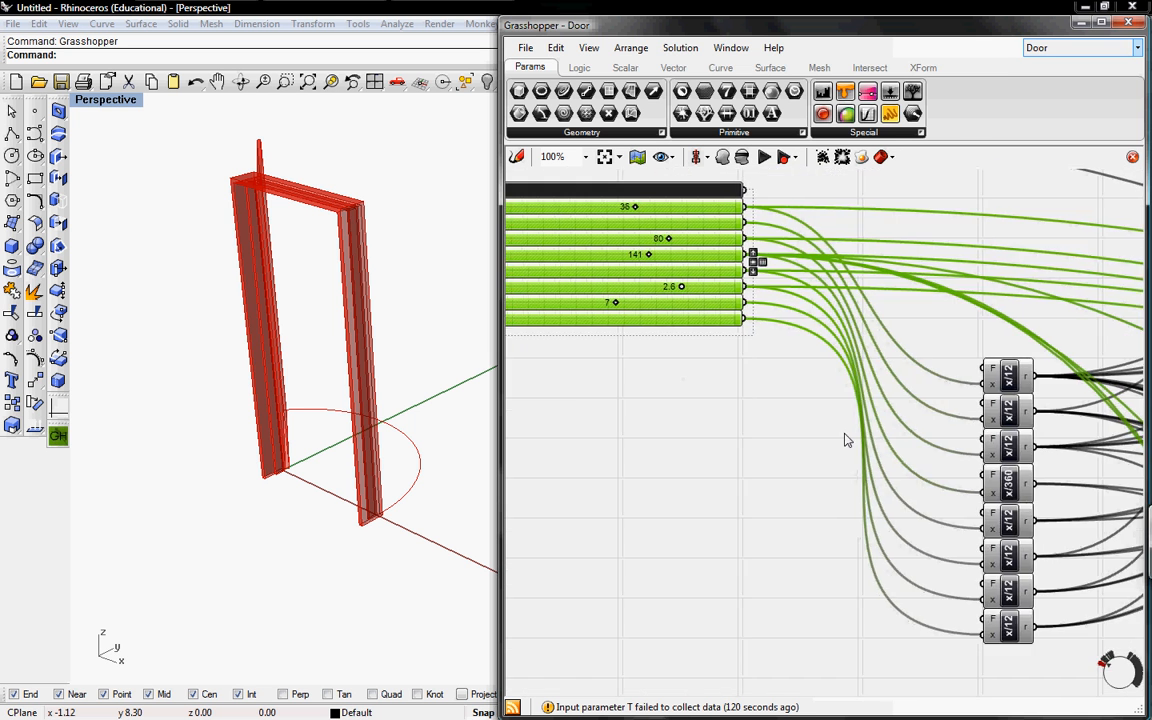
pyautogui.keyDown('shift'); pyautogui.moveTo(958, 615); pyautogui.dragTo(926, 368); pyautogui.keyUp('shift')
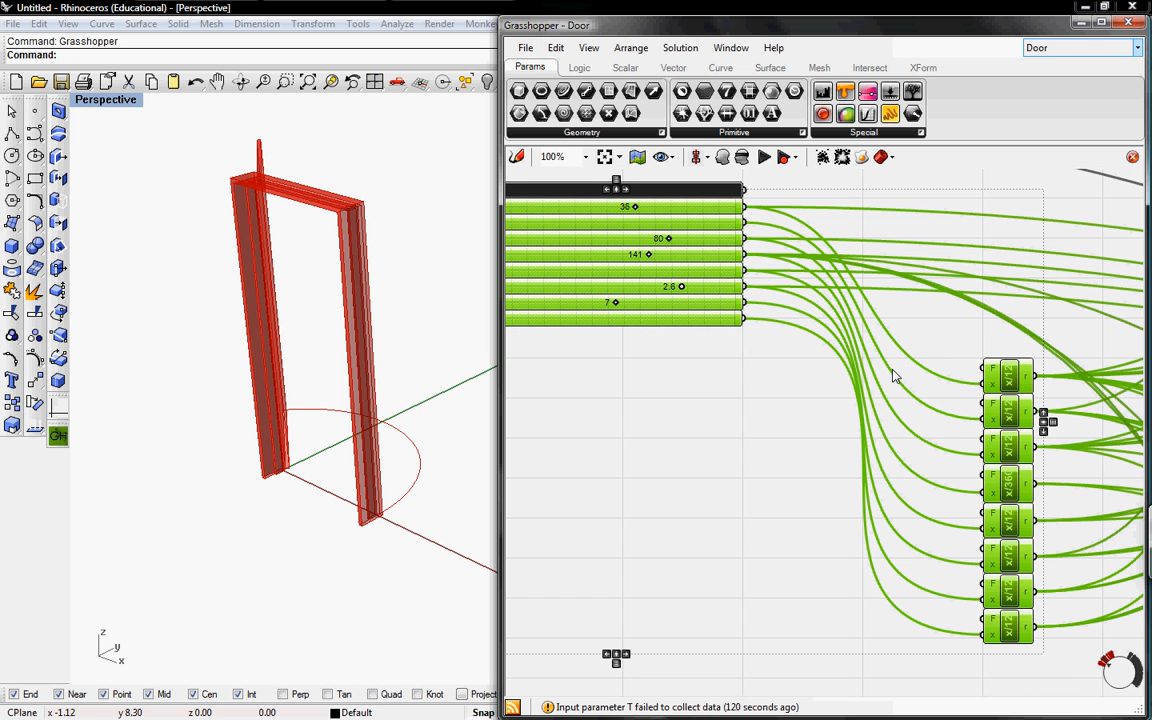
# Create a new definition and paste the copied door sliders and conversion expressions into it
pyautogui.click(525, 48)
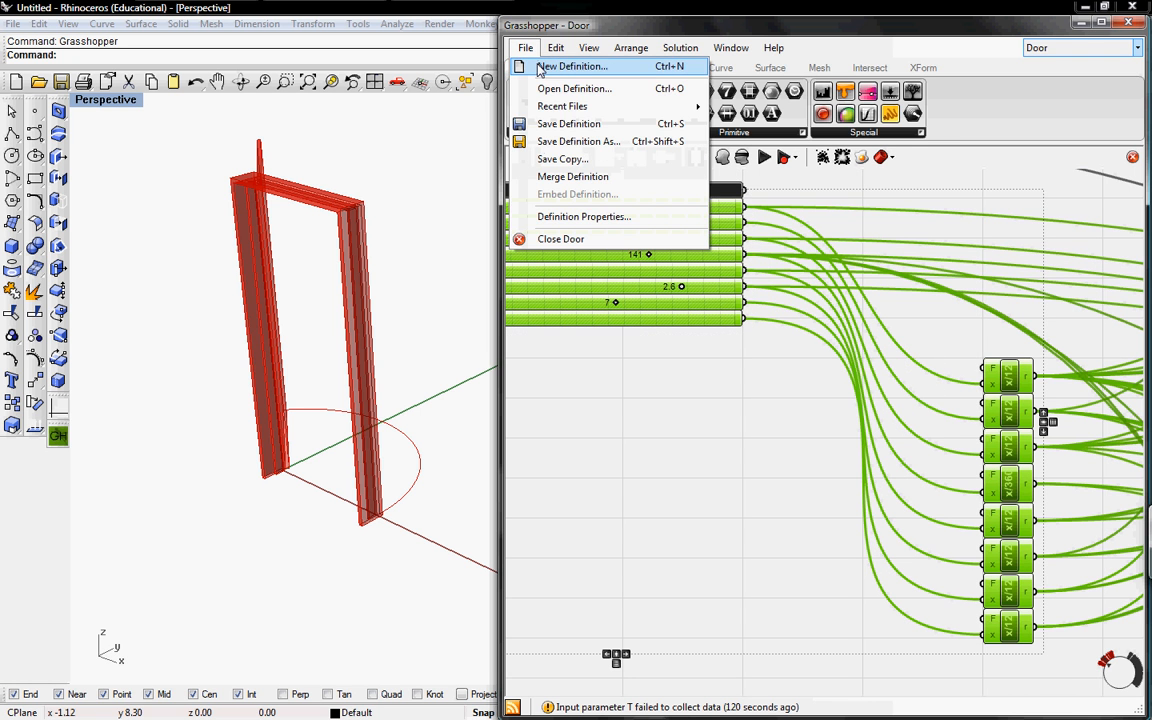
pyautogui.click(541, 67)
pyautogui.hotkey('ctrl', 'v')
pyautogui.moveTo(679, 404); pyautogui.dragTo(668, 308)
pyautogui.scroll(5, 728, 352)
pyautogui.click(682, 535)
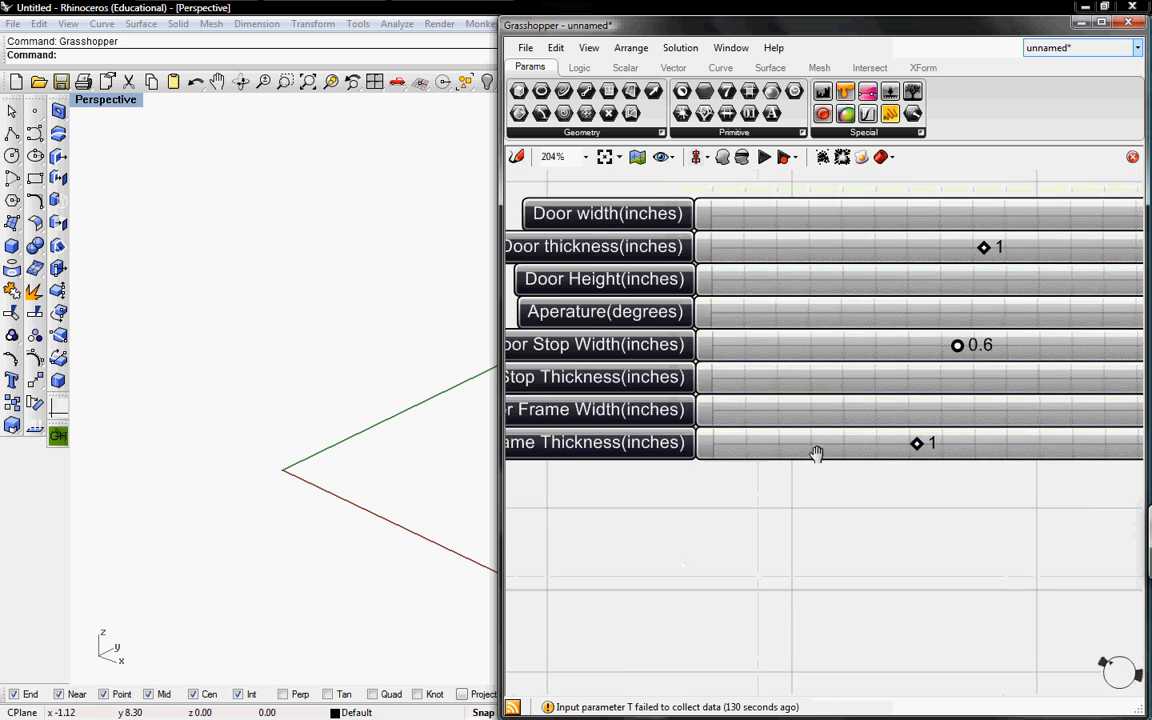
# Set the Aperature slider to 90 degrees
pyautogui.moveTo(816, 453); pyautogui.dragTo(866, 455, button='right')
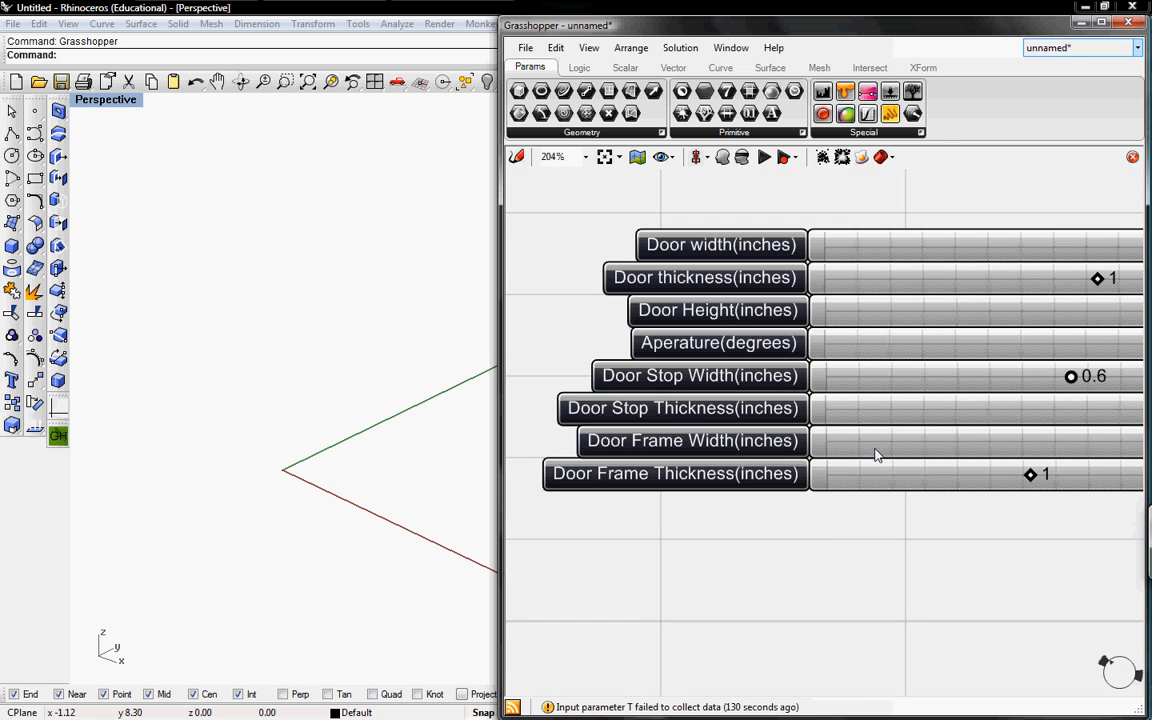
pyautogui.moveTo(959, 427); pyautogui.dragTo(845, 440, button='right')
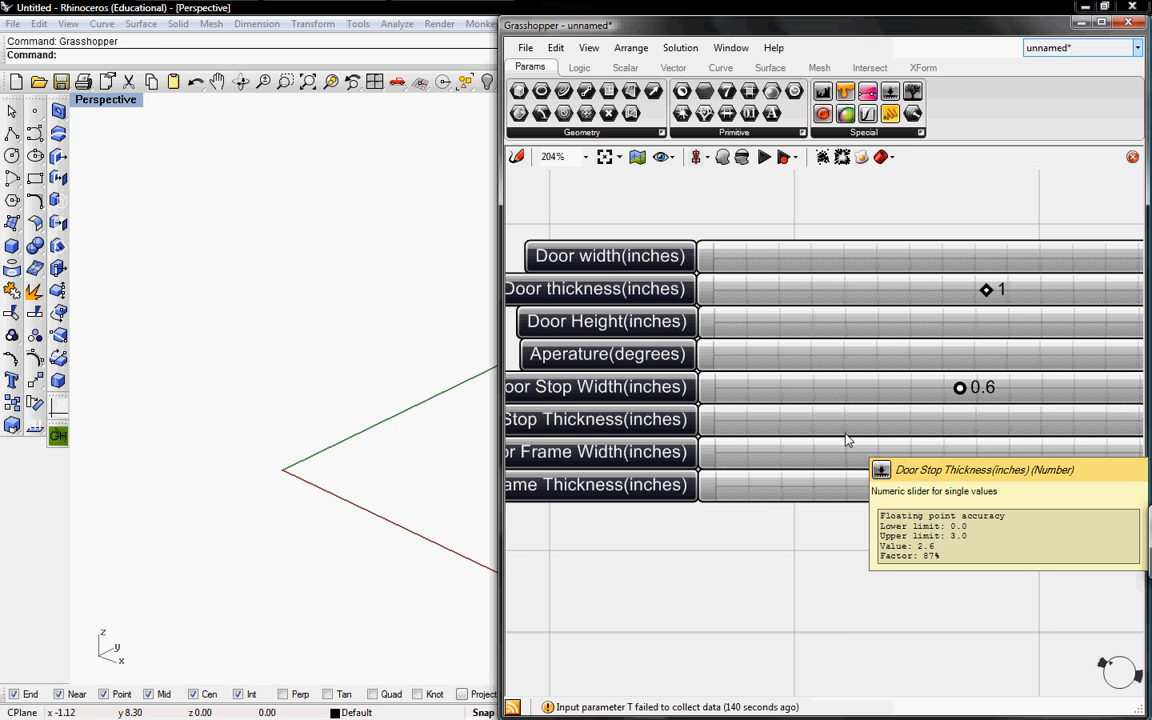
pyautogui.moveTo(985, 314); pyautogui.dragTo(776, 316, button='right')
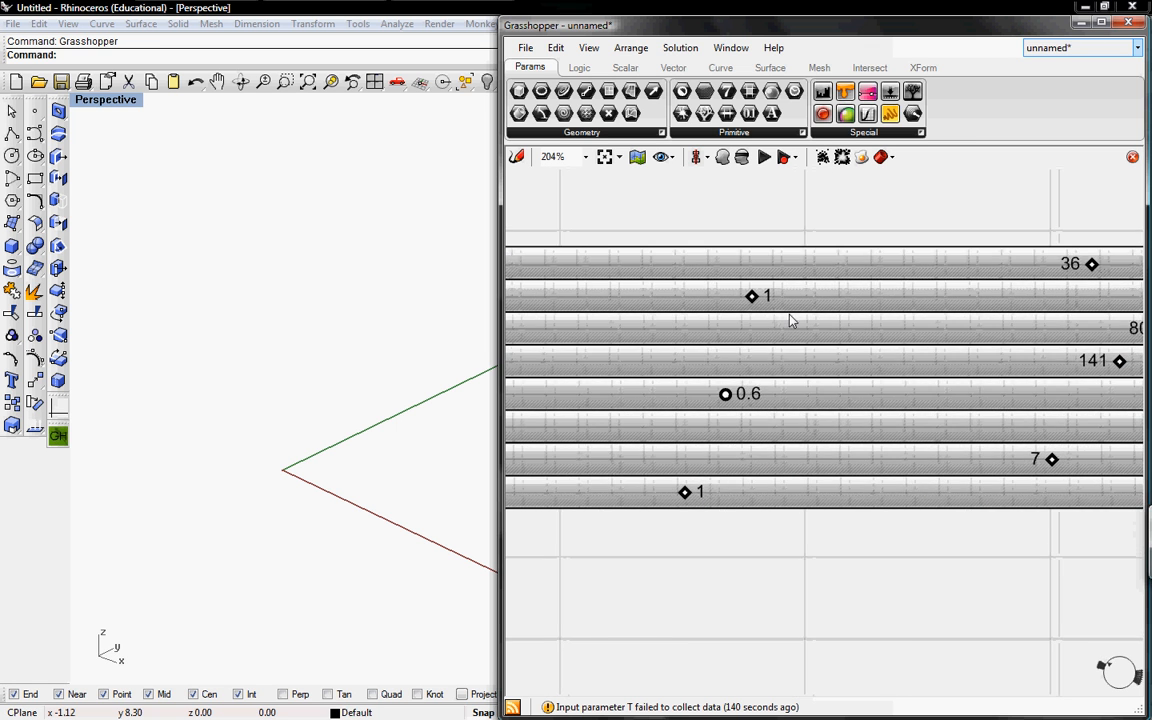
pyautogui.scroll(-2, 794, 322)
pyautogui.keyDown('ctrl'); pyautogui.moveTo(870, 348); pyautogui.dragTo(893, 344, button='right'); pyautogui.keyUp('ctrl')
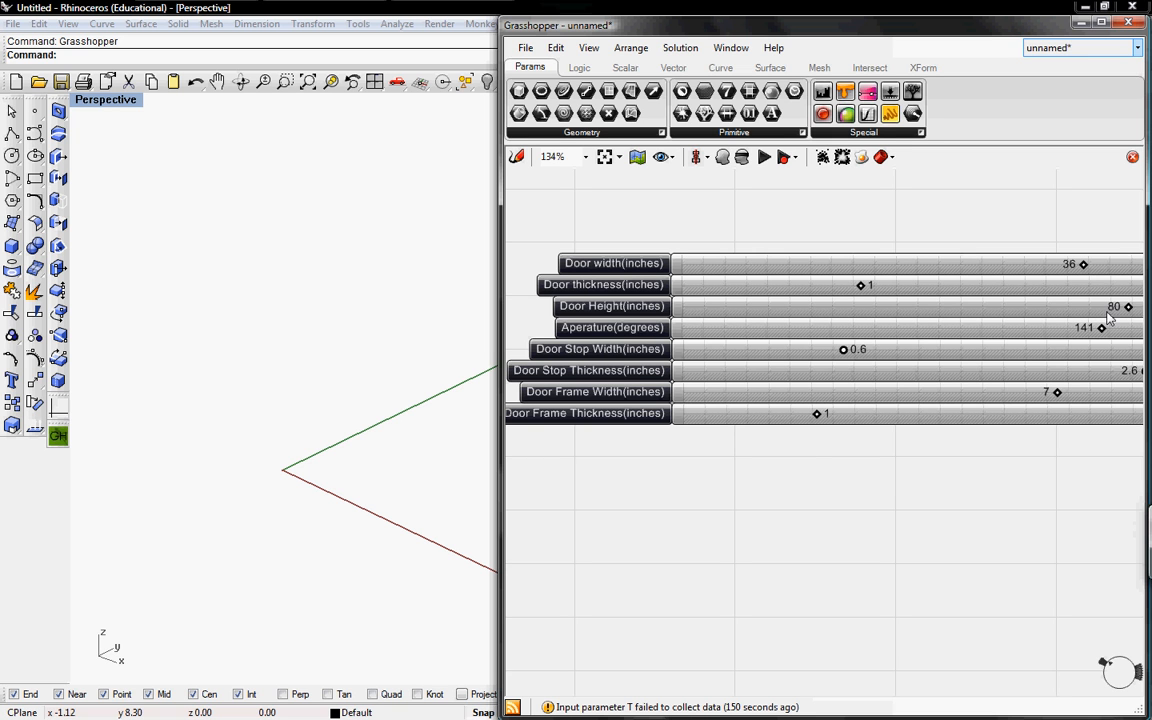
pyautogui.moveTo(1113, 316)
pyautogui.moveTo(1101, 328); pyautogui.dragTo(950, 346)
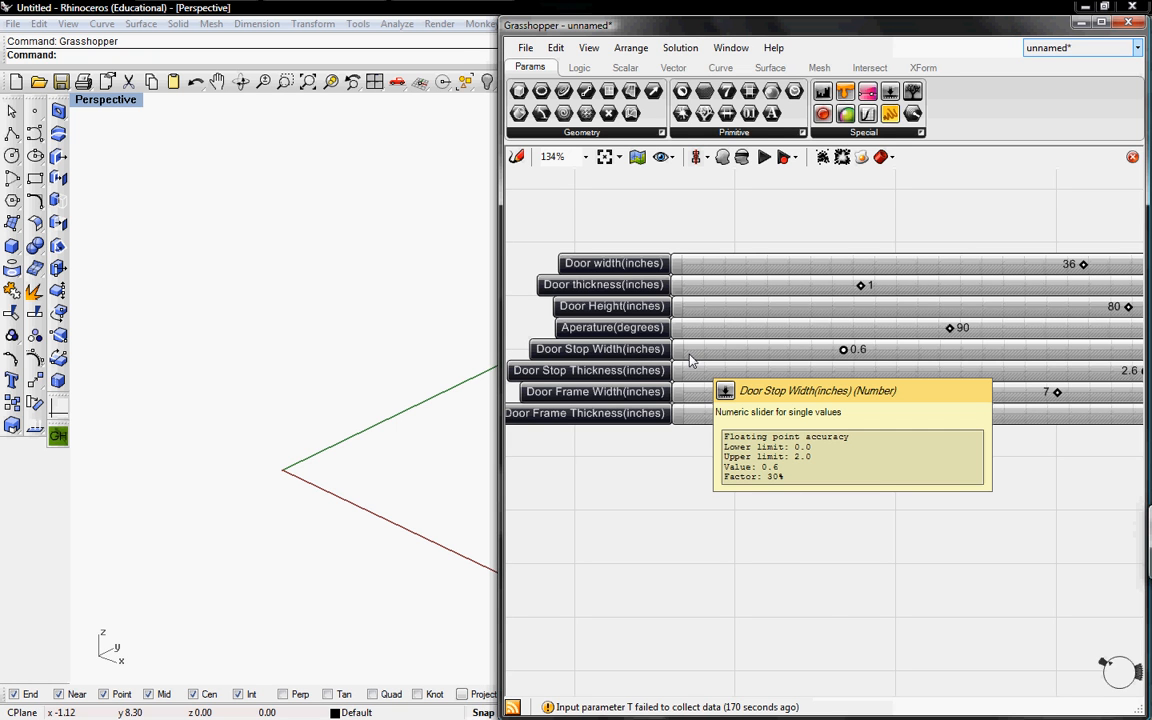
# Set the Door Stop Width to 0.5 inches and the Door Stop Thickness to 2.5 inches
pyautogui.moveTo(828, 349); pyautogui.dragTo(815, 349)
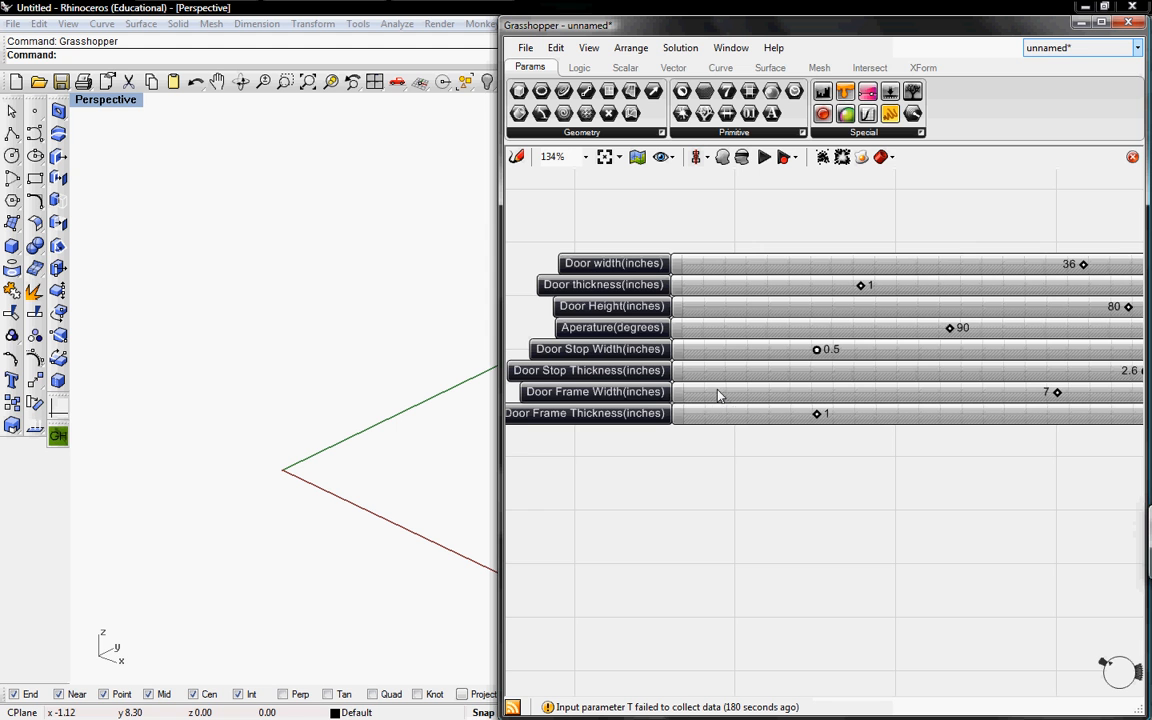
pyautogui.moveTo(1138, 371); pyautogui.dragTo(1078, 376)
pyautogui.moveTo(816, 411); pyautogui.dragTo(916, 379, button='right')
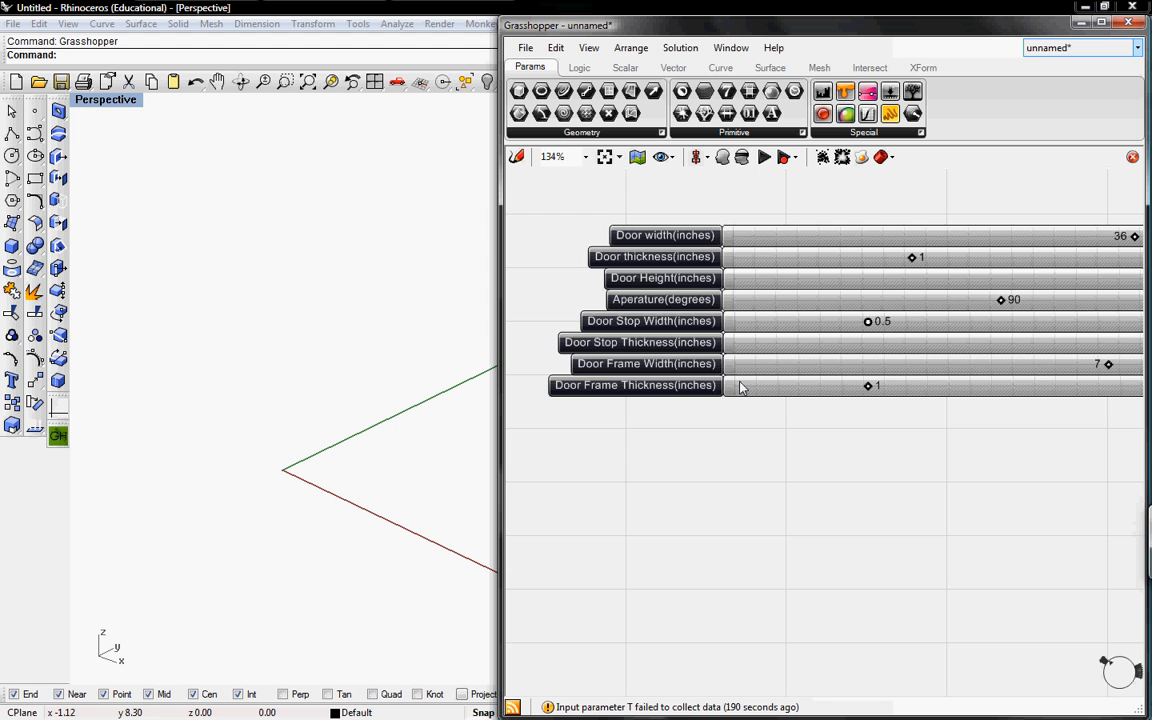
# Set the Door Frame Width slider to 8 inches
pyautogui.moveTo(908, 404); pyautogui.dragTo(806, 410, button='right')
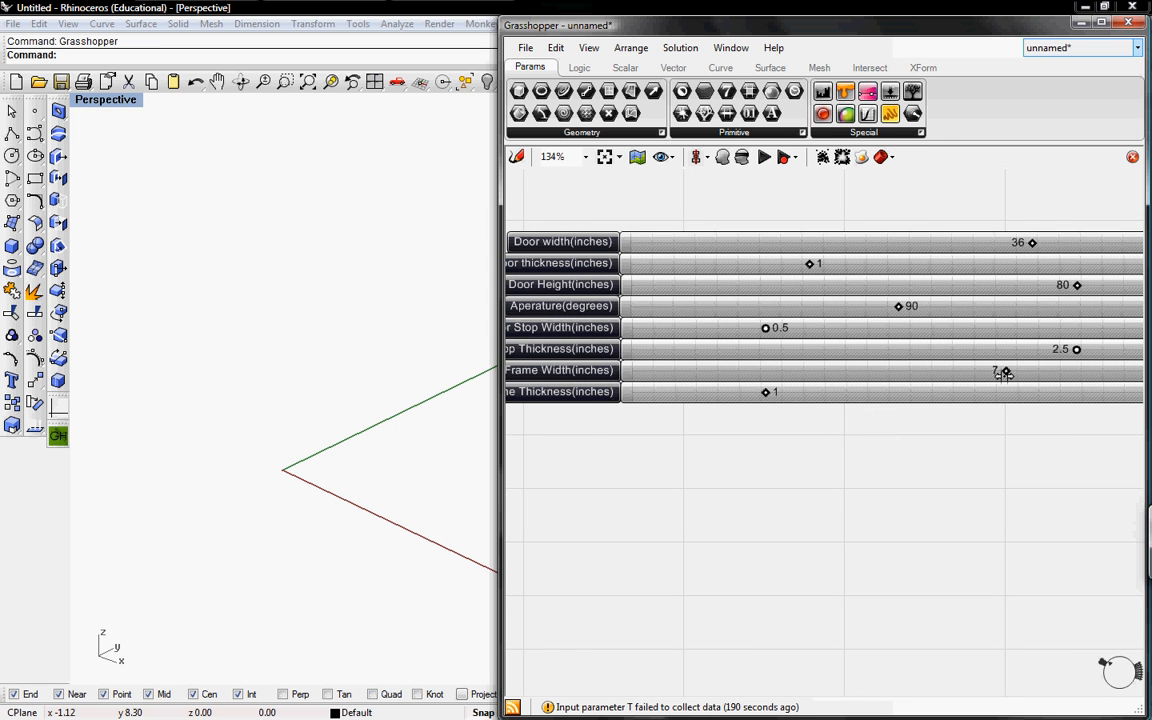
pyautogui.moveTo(1005, 372); pyautogui.dragTo(1055, 371)
pyautogui.moveTo(849, 417); pyautogui.dragTo(954, 393, button='right')
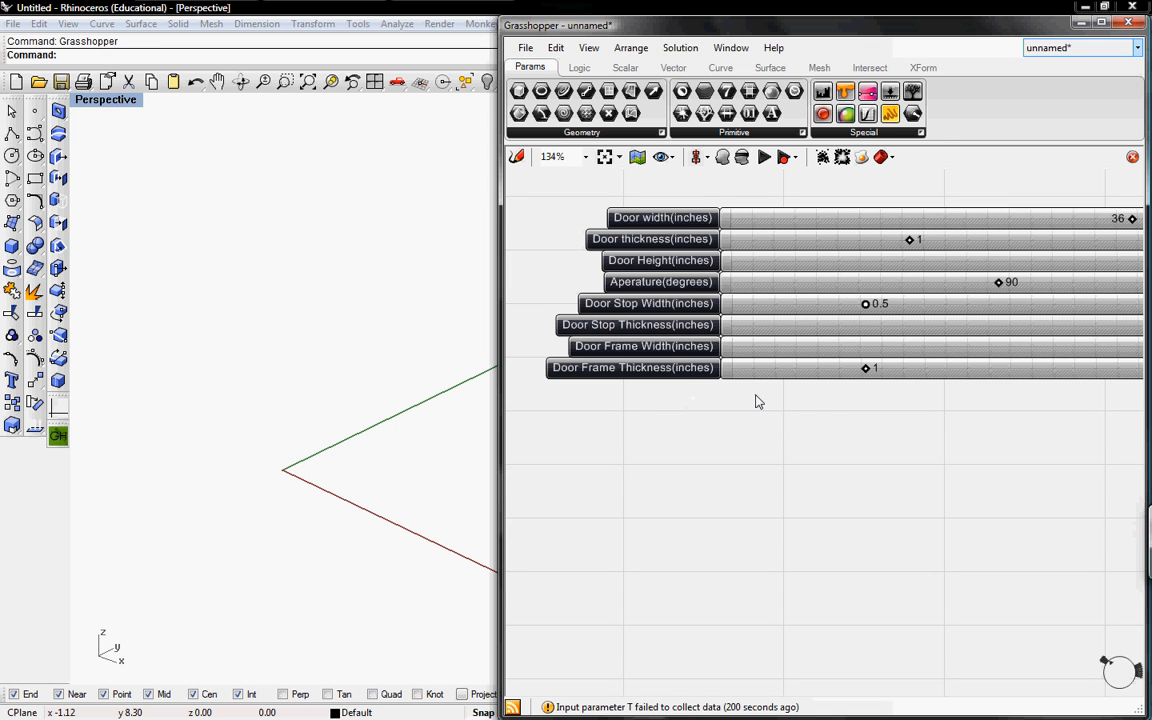
pyautogui.moveTo(928, 406); pyautogui.dragTo(827, 400, button='right')
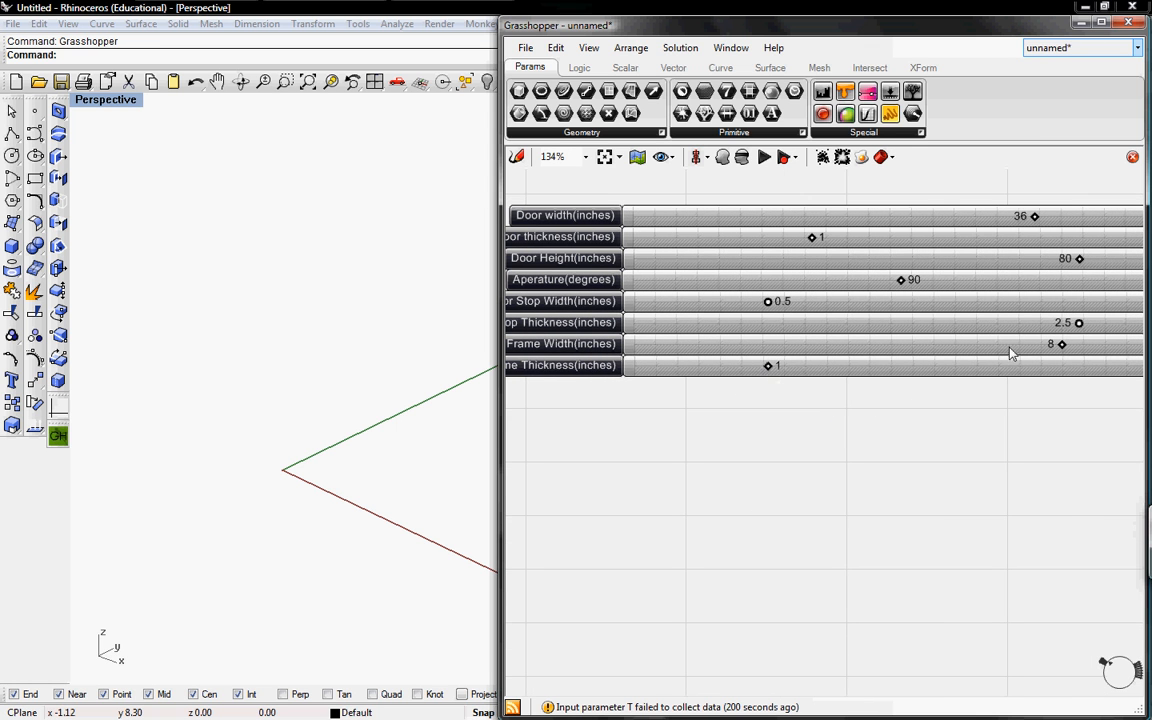
# Place a Box primitive with B, X, Y and Z inputs well to the right of the conversion expressions
pyautogui.moveTo(988, 355); pyautogui.dragTo(771, 337, button='right')
pyautogui.moveTo(944, 393); pyautogui.dragTo(851, 391, button='right')
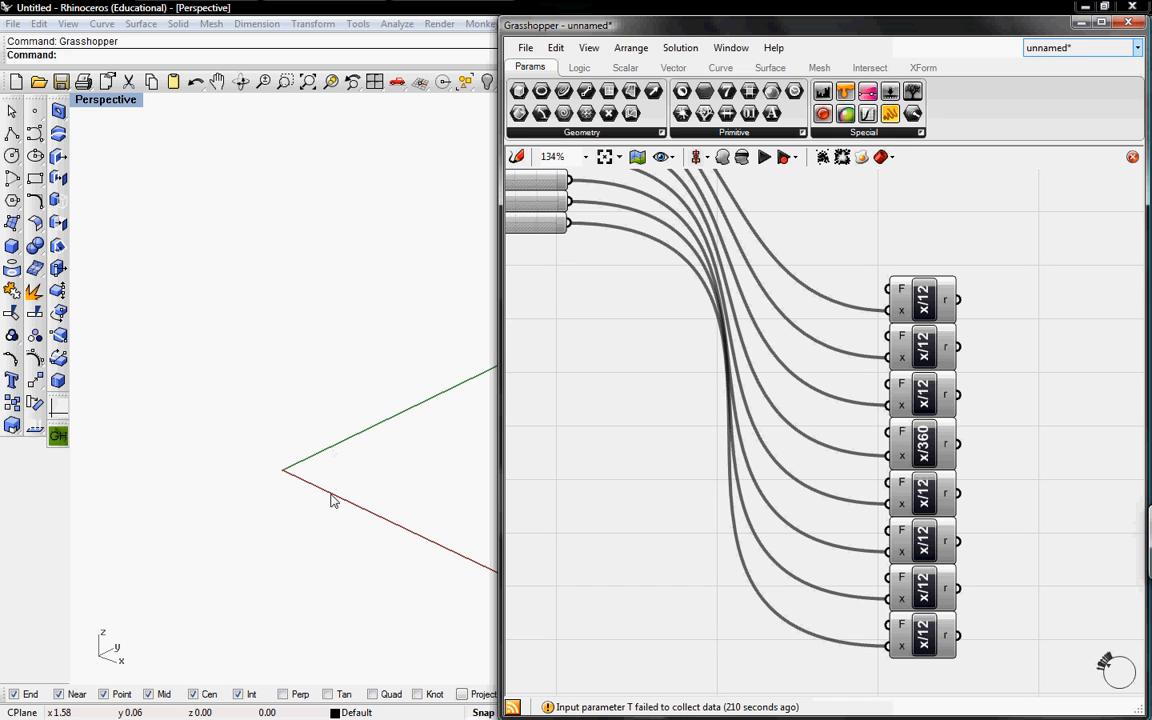
pyautogui.moveTo(914, 318)
pyautogui.moveTo(975, 393); pyautogui.dragTo(793, 436, button='right')
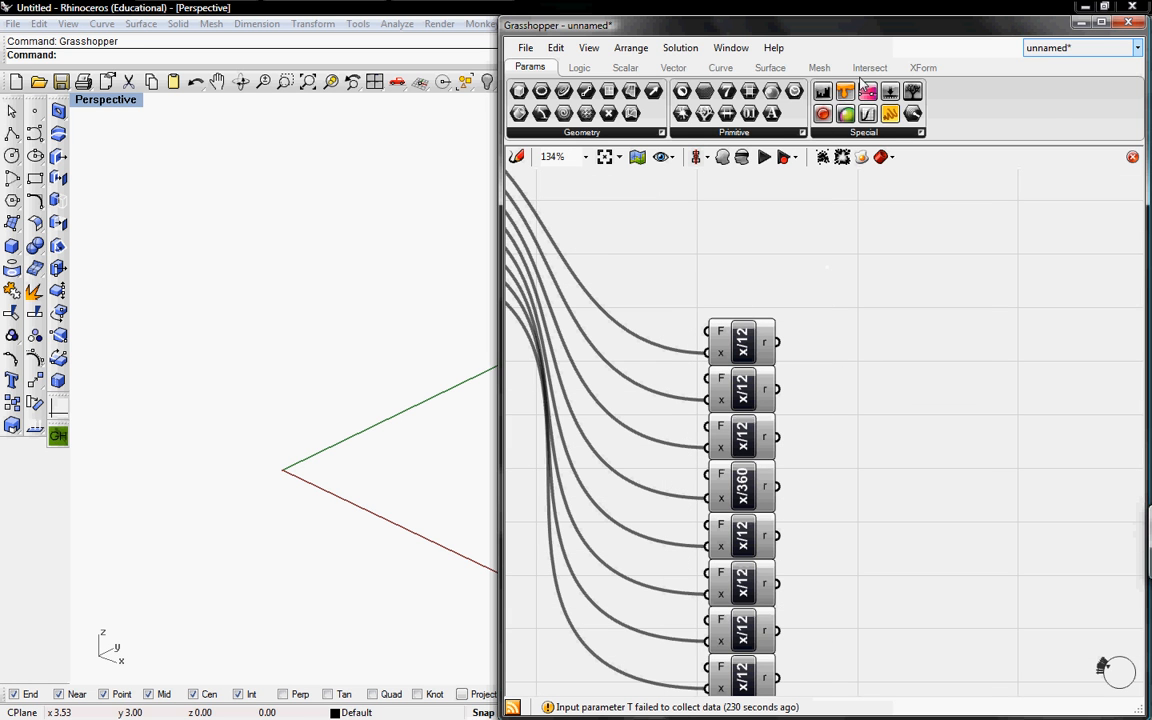
pyautogui.click(770, 67)
pyautogui.click(905, 132)
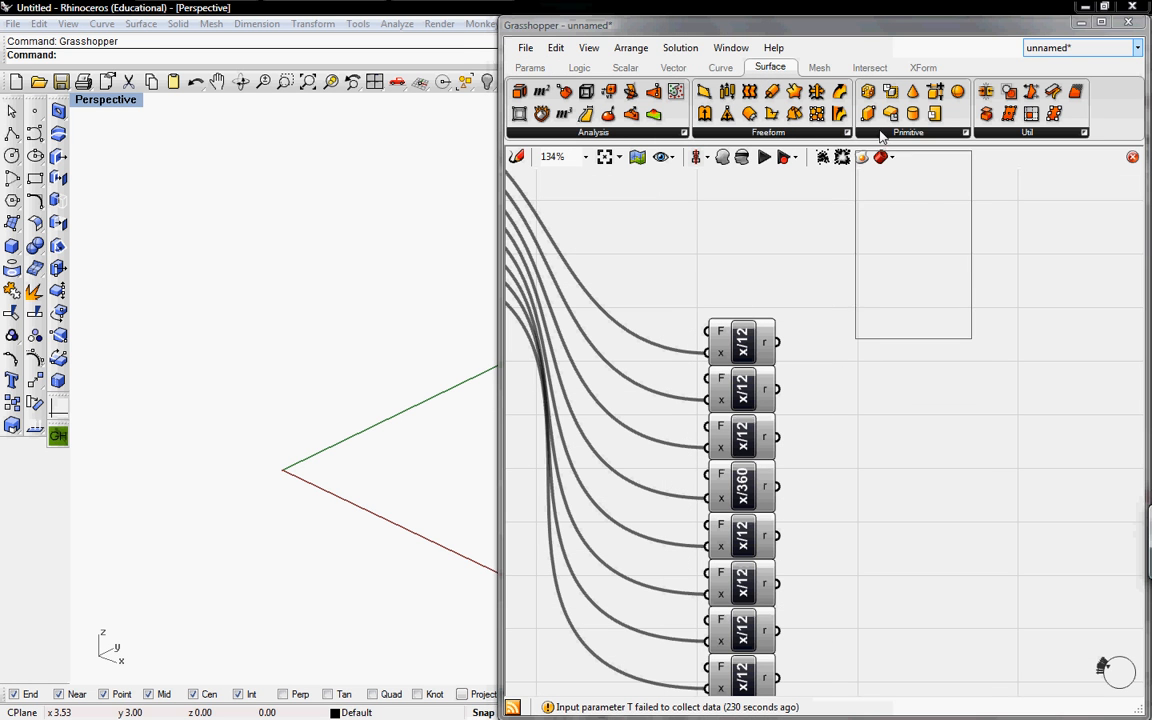
pyautogui.click(914, 288)
pyautogui.click(1044, 260)
pyautogui.moveTo(1040, 368); pyautogui.dragTo(822, 386, button='right')
pyautogui.moveTo(830, 292); pyautogui.dragTo(1075, 290)
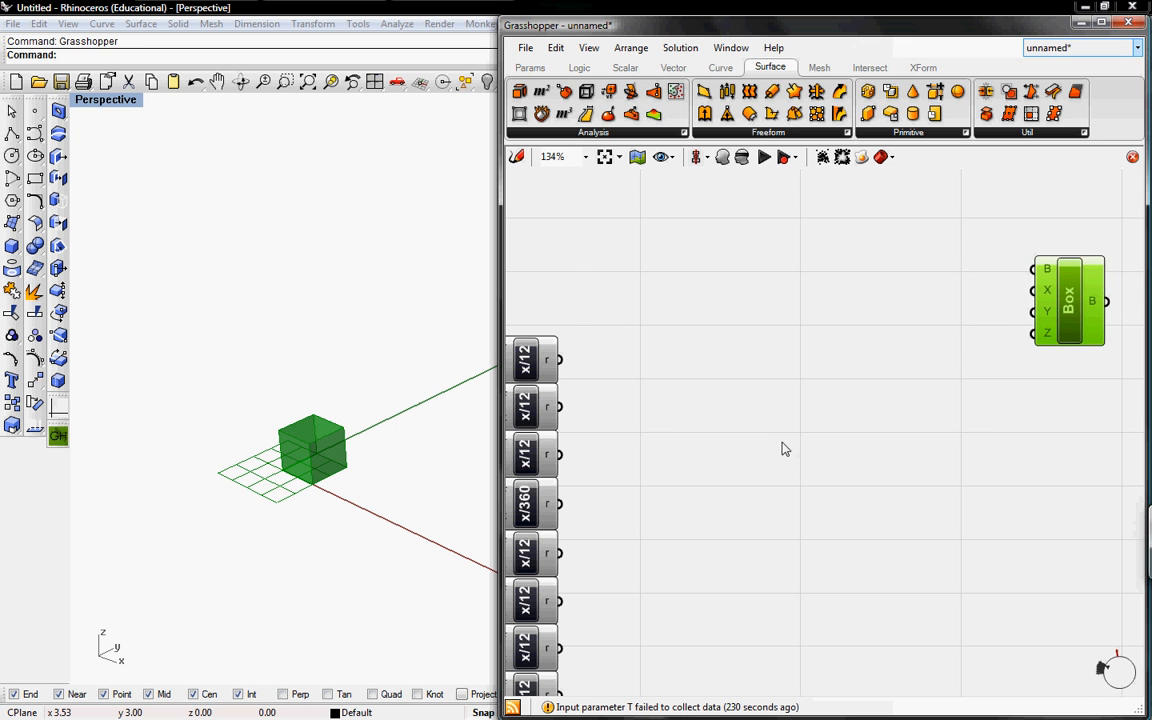
# Add a two-variable function F(x,y) between the conversions and the Box, and feed the converted door width into its x input
pyautogui.scroll(2, 810, 411)
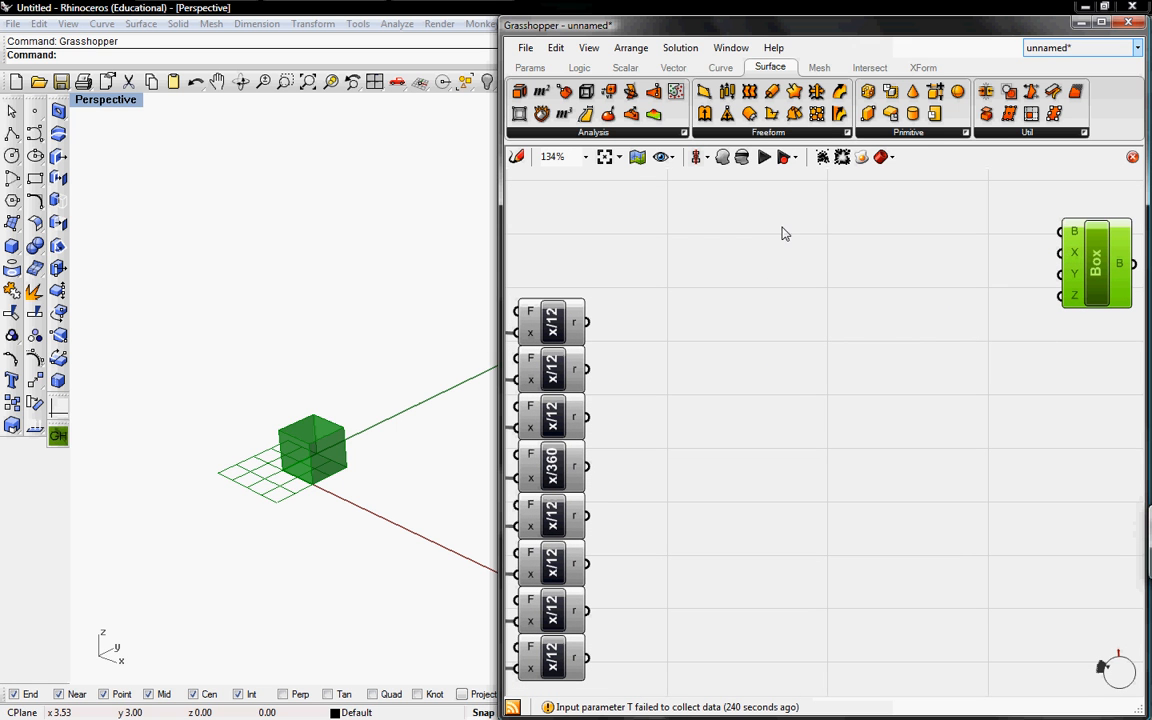
pyautogui.click(580, 68)
pyautogui.moveTo(776, 112); pyautogui.dragTo(860, 336)
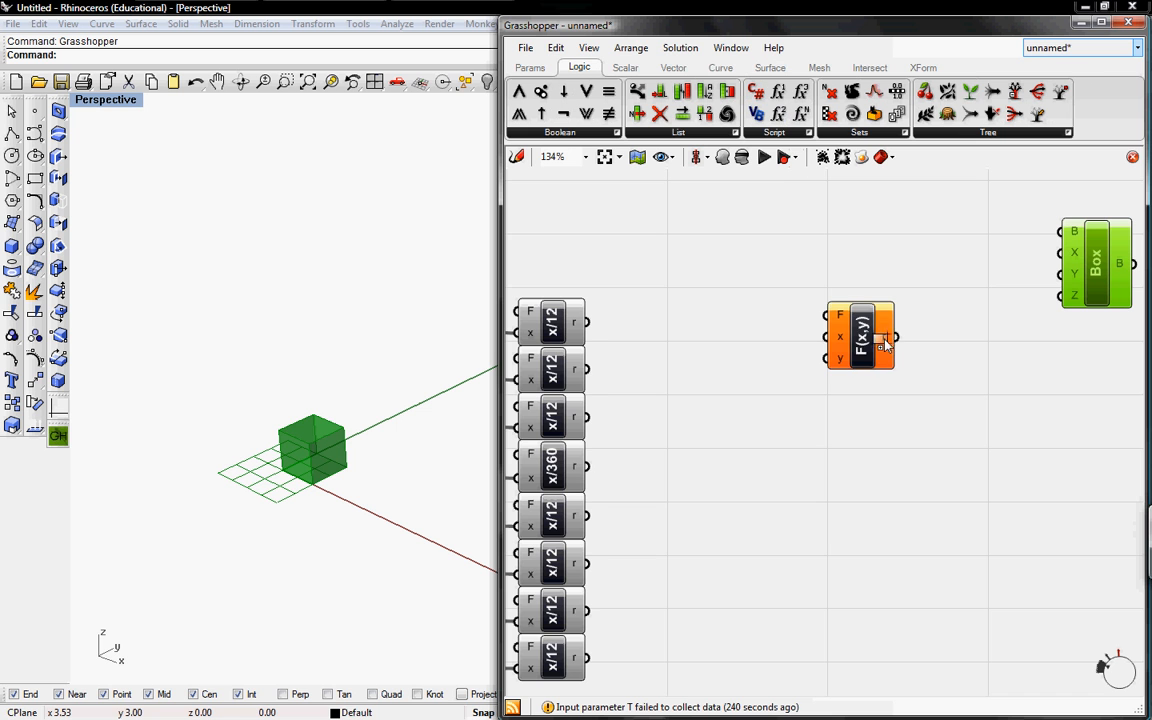
pyautogui.moveTo(862, 390); pyautogui.dragTo(920, 362, button='right')
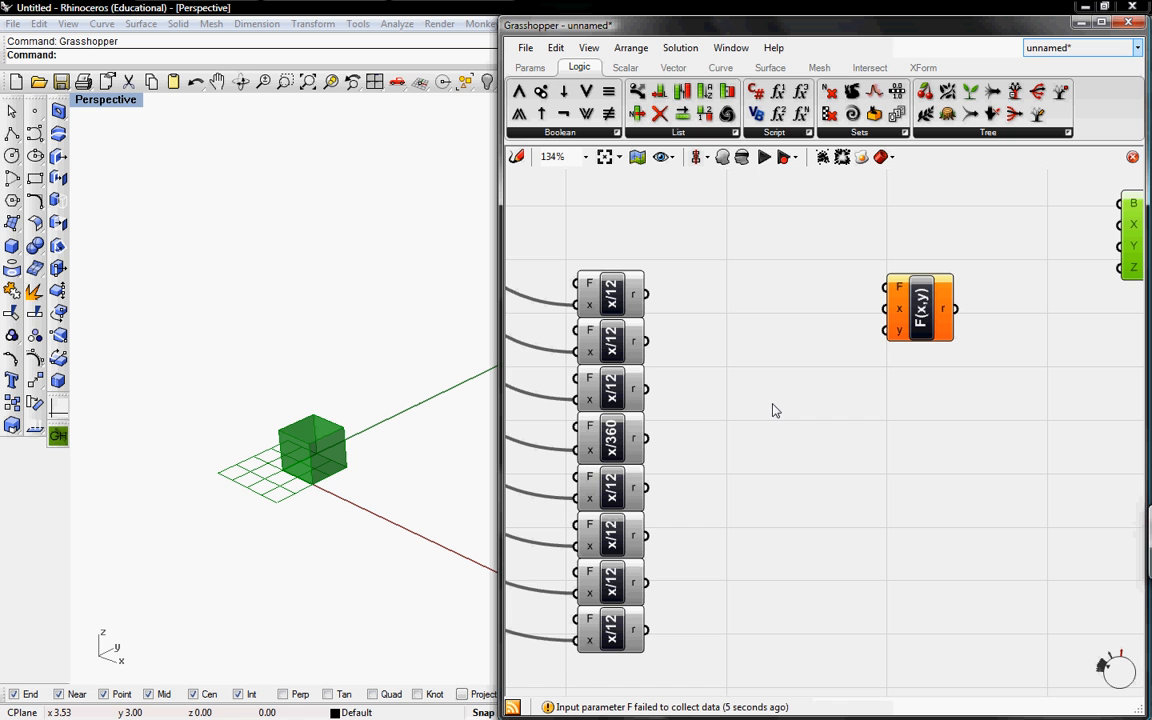
pyautogui.moveTo(824, 328); pyautogui.dragTo(956, 324, button='right')
pyautogui.scroll(-5, 813, 340)
pyautogui.scroll(2, 958, 316)
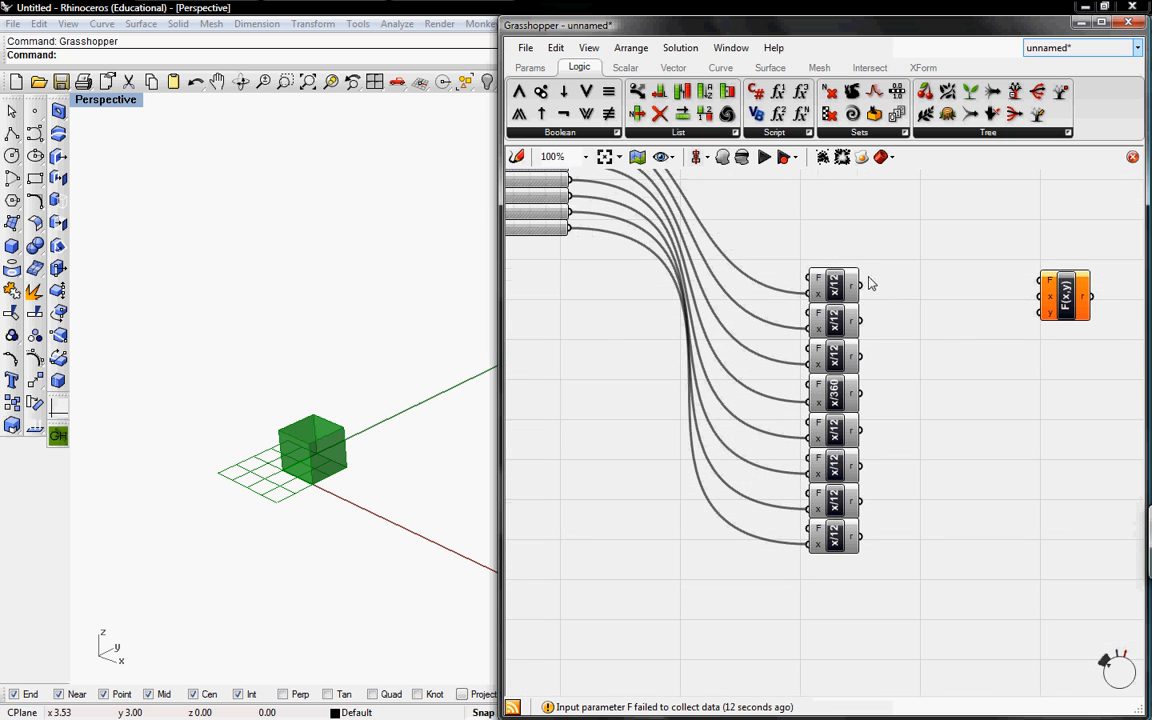
pyautogui.moveTo(860, 286); pyautogui.dragTo(1040, 298)
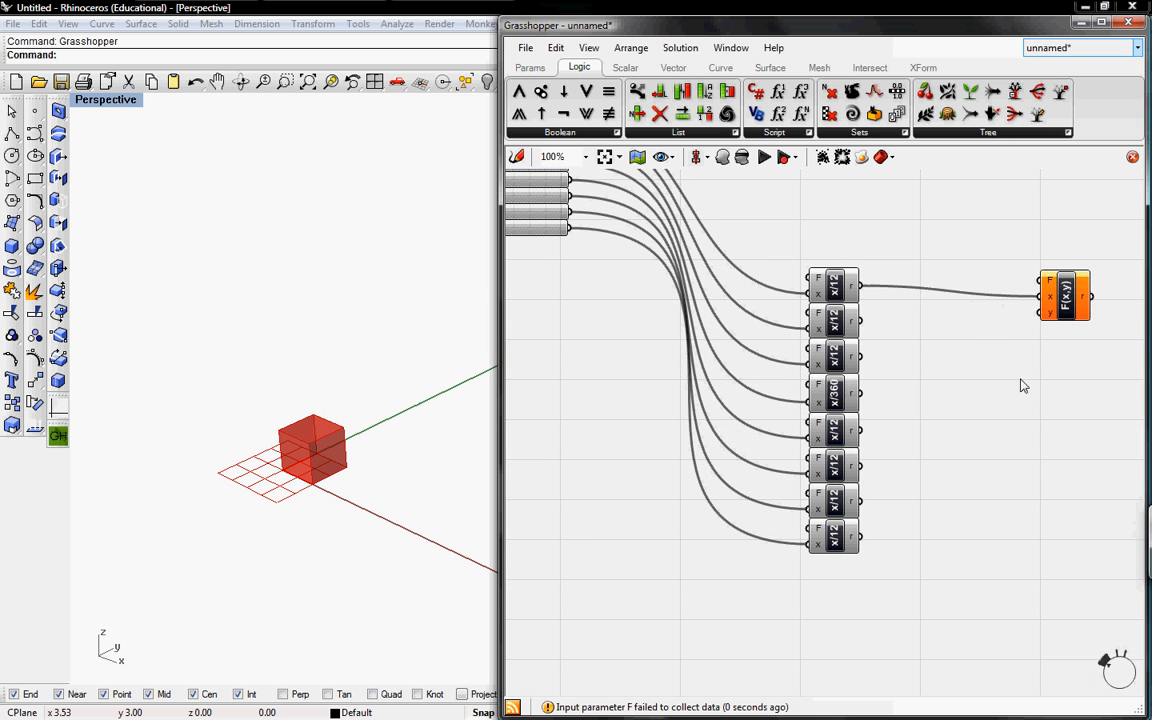
# Connect the converted door frame thickness to the y input of the F(x,y) function
pyautogui.moveTo(832, 507); pyautogui.dragTo(1150, 510, button='right')
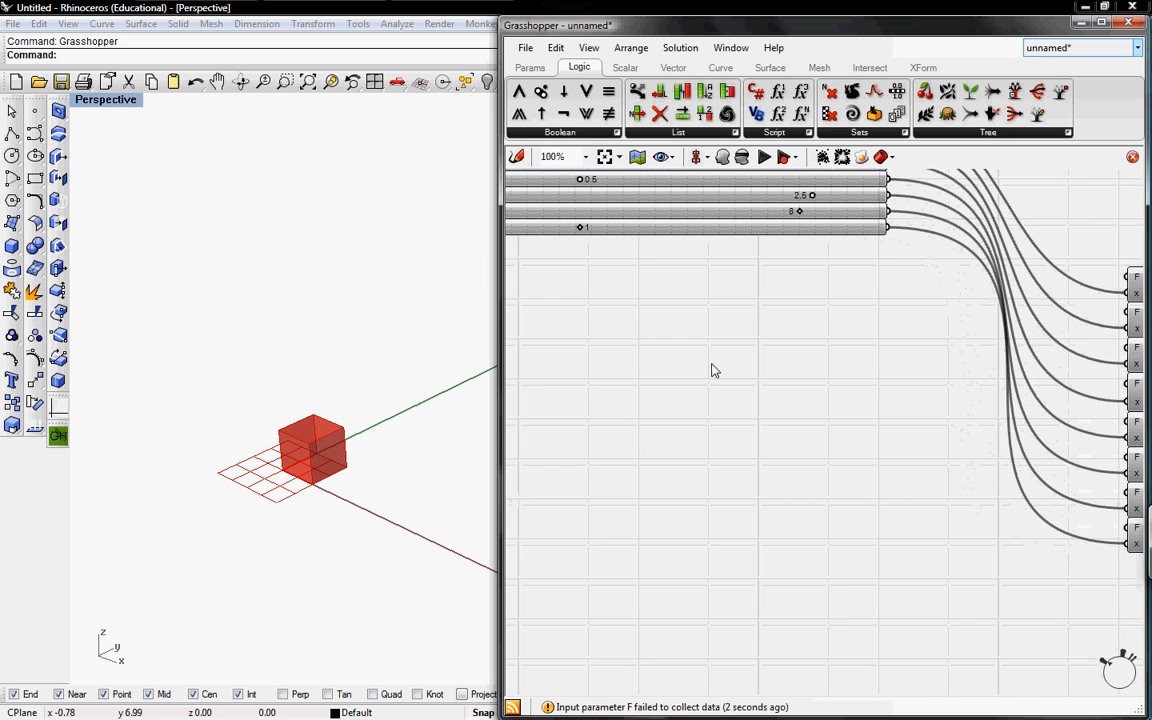
pyautogui.moveTo(913, 393); pyautogui.dragTo(617, 393, button='right')
pyautogui.moveTo(892, 541); pyautogui.dragTo(1076, 328)
pyautogui.moveTo(1035, 362); pyautogui.dragTo(1049, 360, button='right')
pyautogui.moveTo(450, 325); pyautogui.dragTo(530, 347, button='right')
pyautogui.moveTo(625, 322); pyautogui.dragTo(1026, 352, button='right')
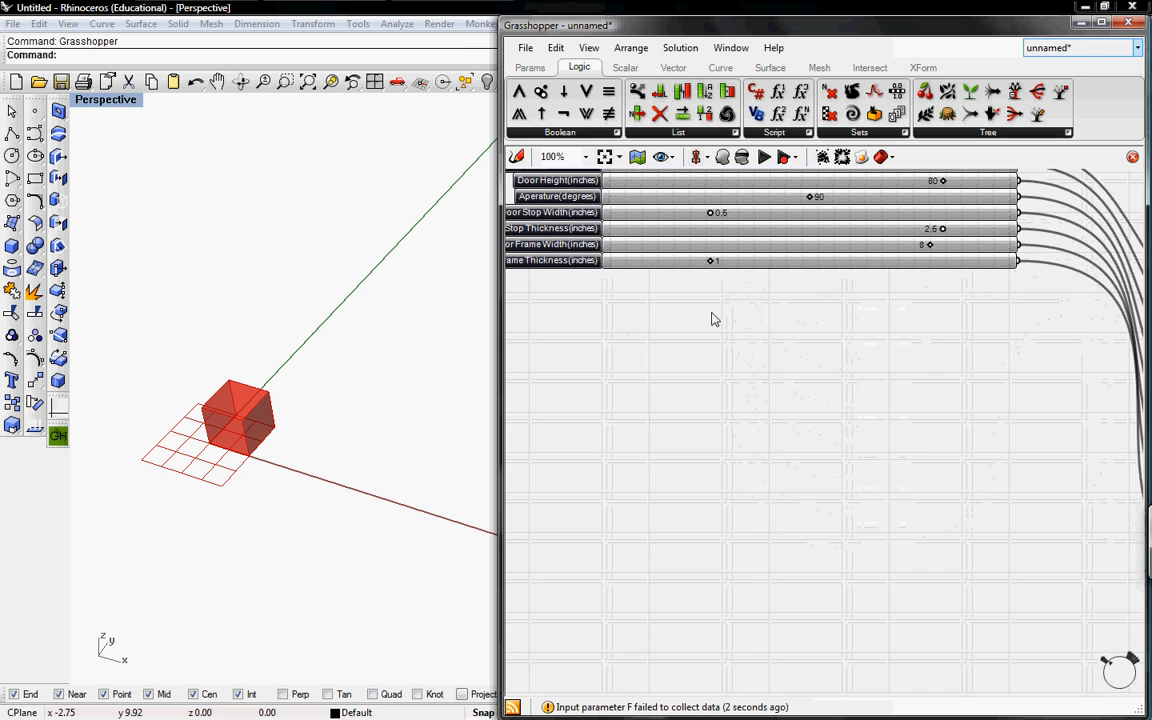
pyautogui.moveTo(708, 316); pyautogui.dragTo(749, 314, button='right')
pyautogui.moveTo(987, 334)
pyautogui.mouseDown(button='right')
pyautogui.moveTo(760, 332)
pyautogui.moveTo(778, 314)
pyautogui.mouseUp(button='right')
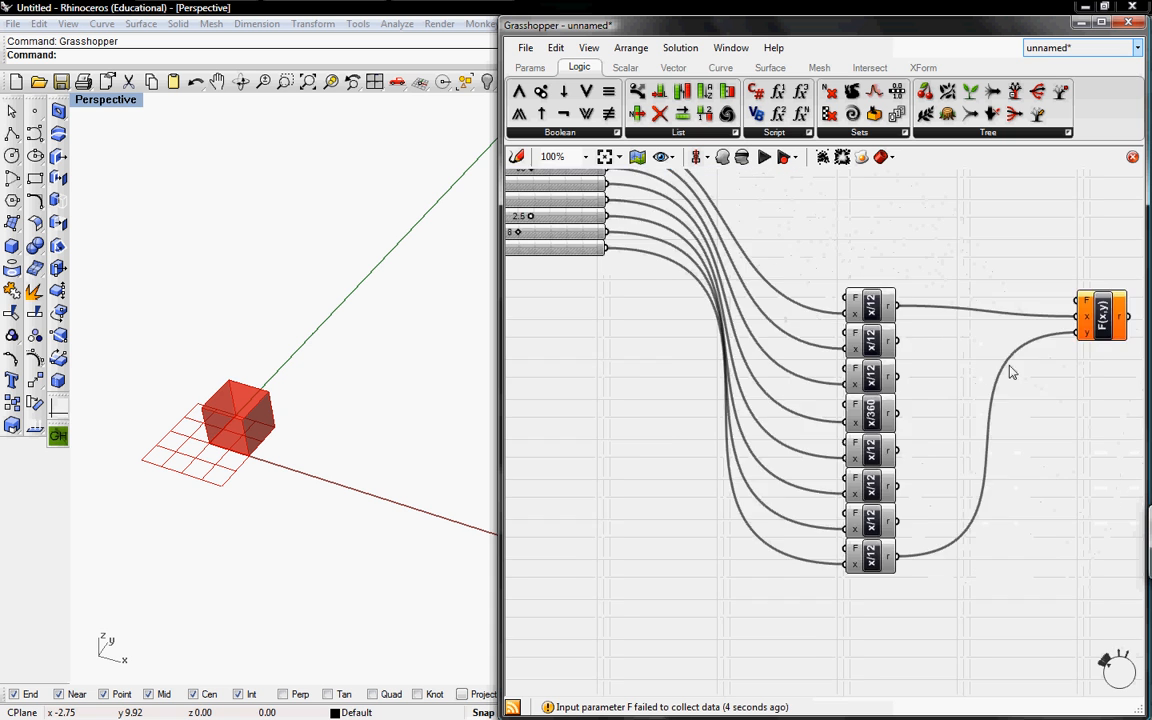
# Set the expression of the F(x,y) function to x+(2*y) in the expression editor
pyautogui.moveTo(1010, 367); pyautogui.dragTo(870, 385, button='right')
pyautogui.rightClick(940, 318)
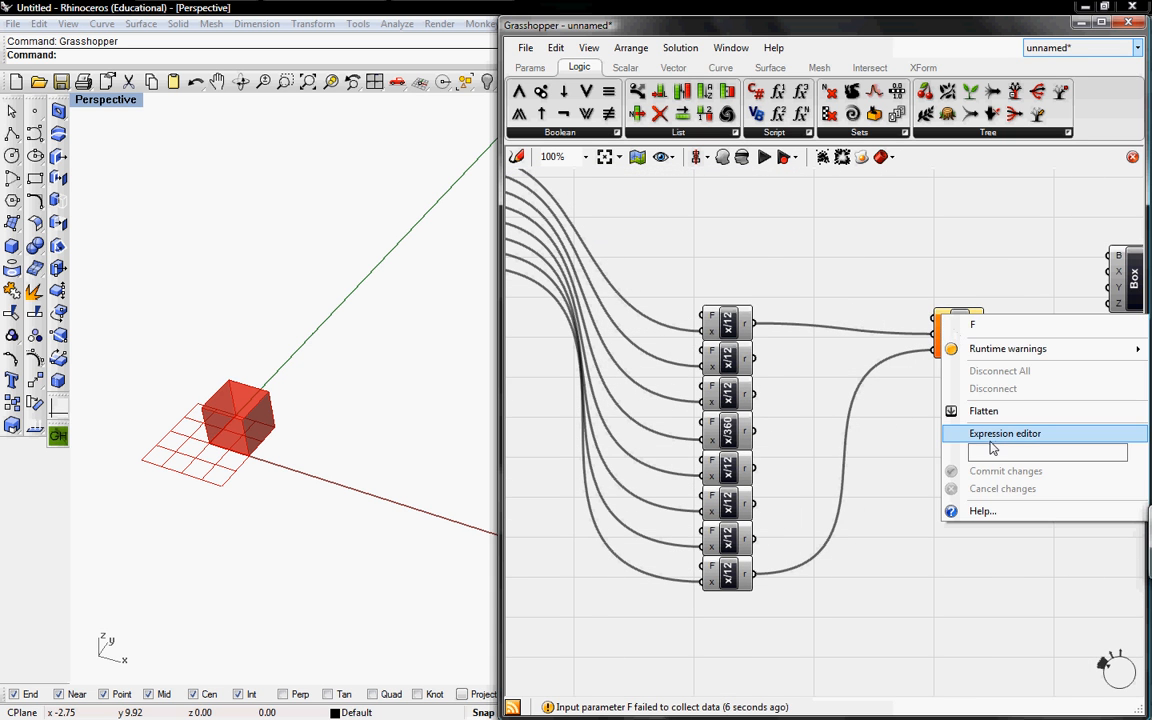
pyautogui.click(994, 436)
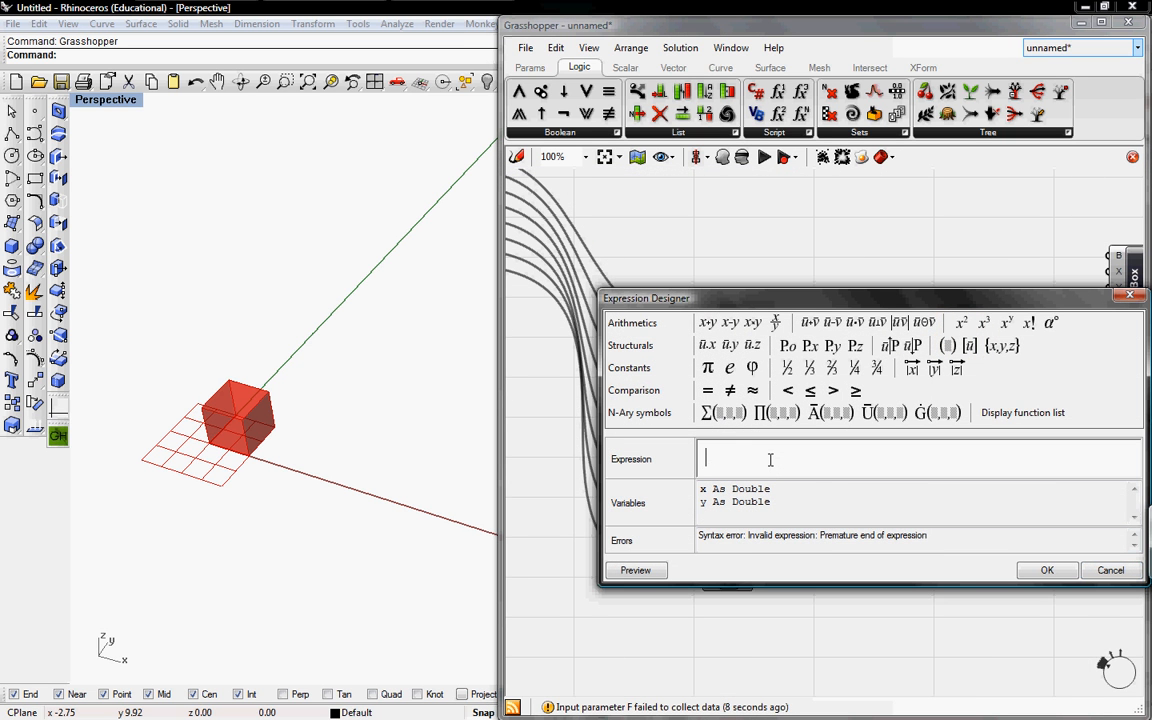
pyautogui.write('x+(2*y)')
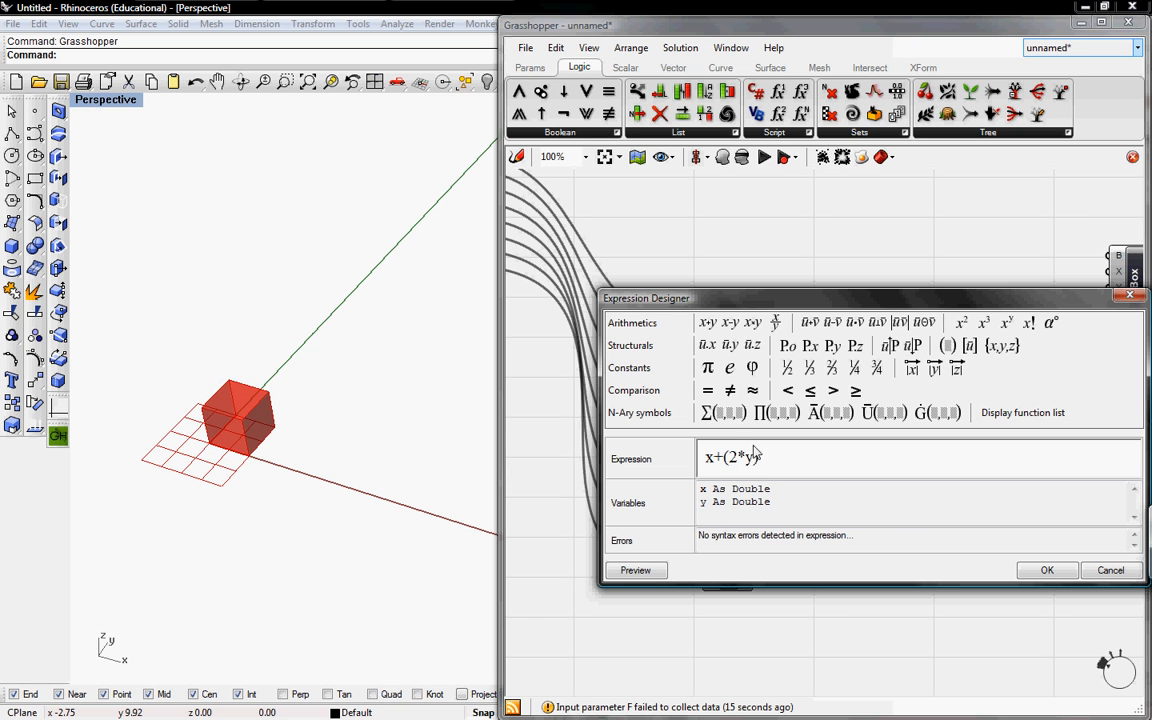
pyautogui.click(1047, 570)
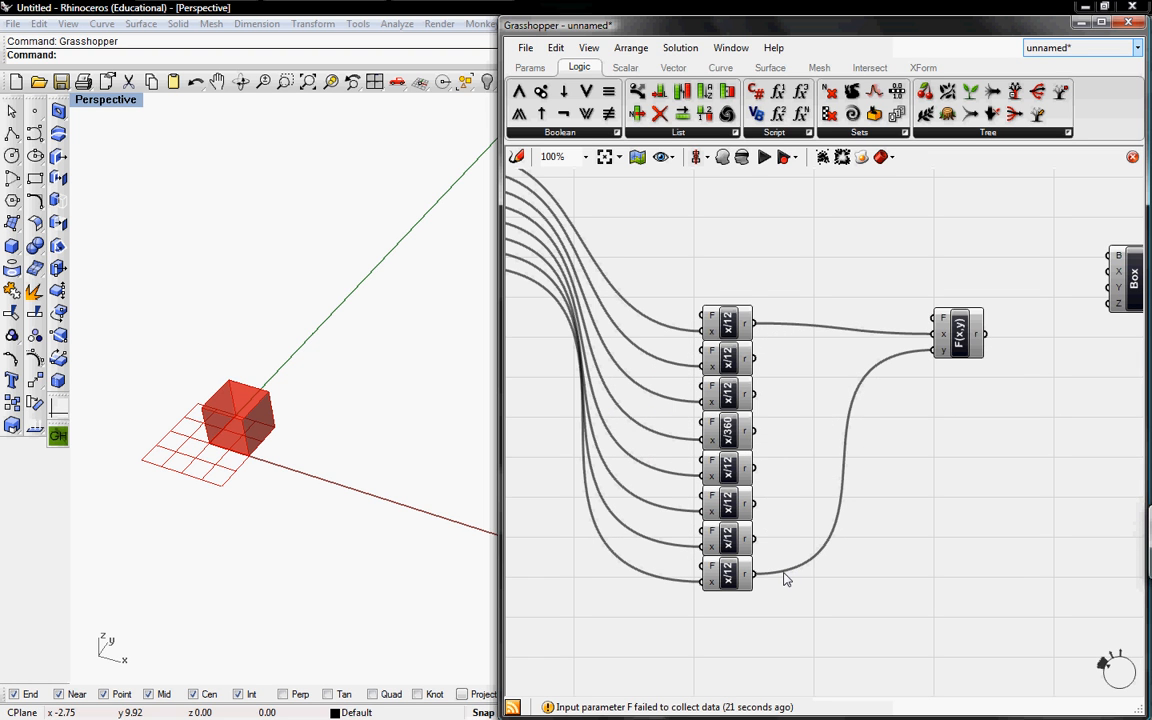
# Connect the function's result to the Box's X input and move the Box lower on the canvas
pyautogui.scroll(5, 882, 388)
pyautogui.moveTo(856, 363); pyautogui.dragTo(738, 465, button='right')
pyautogui.moveTo(682, 436); pyautogui.dragTo(981, 284)
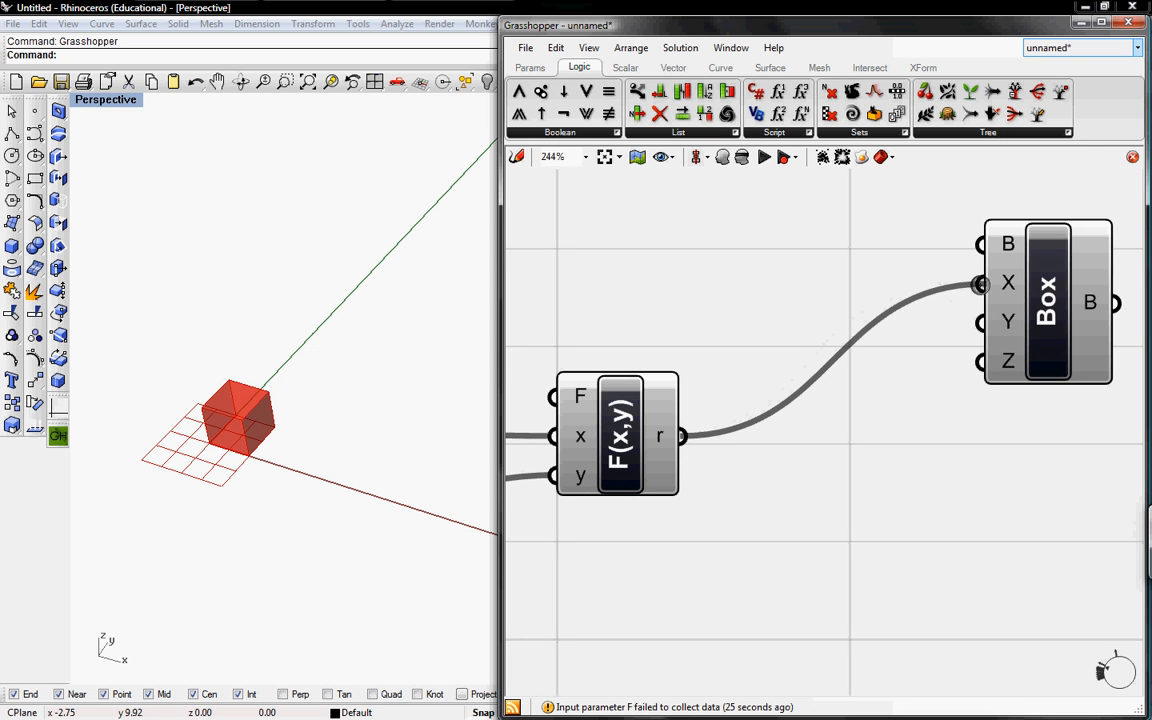
pyautogui.moveTo(1038, 334); pyautogui.dragTo(1038, 525)
# Add a second F(x,y) function below the first and feed the converted door height into its x input
pyautogui.moveTo(761, 493); pyautogui.dragTo(922, 407, button='right')
pyautogui.scroll(-4, 915, 411)
pyautogui.moveTo(913, 483); pyautogui.dragTo(958, 405, button='right')
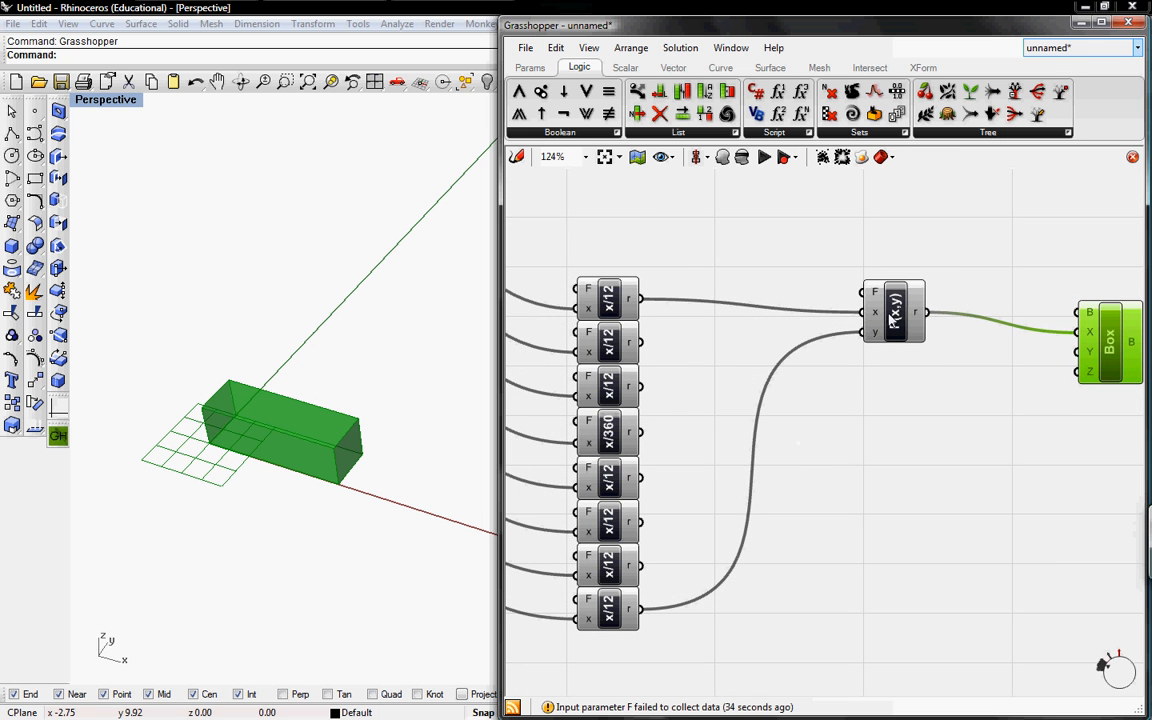
pyautogui.click(891, 318)
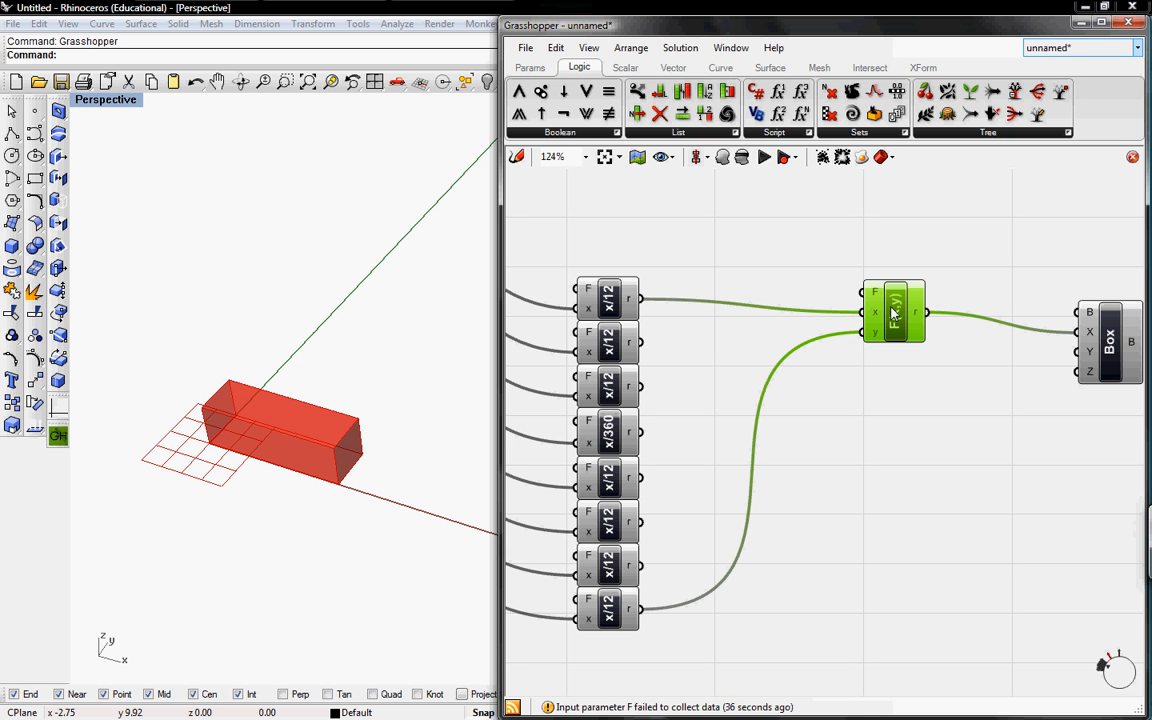
pyautogui.moveTo(805, 425); pyautogui.dragTo(999, 408, button='right')
pyautogui.moveTo(672, 326); pyautogui.dragTo(715, 391, button='right')
pyautogui.moveTo(1046, 444); pyautogui.dragTo(868, 424, button='right')
pyautogui.moveTo(736, 407); pyautogui.dragTo(957, 444)
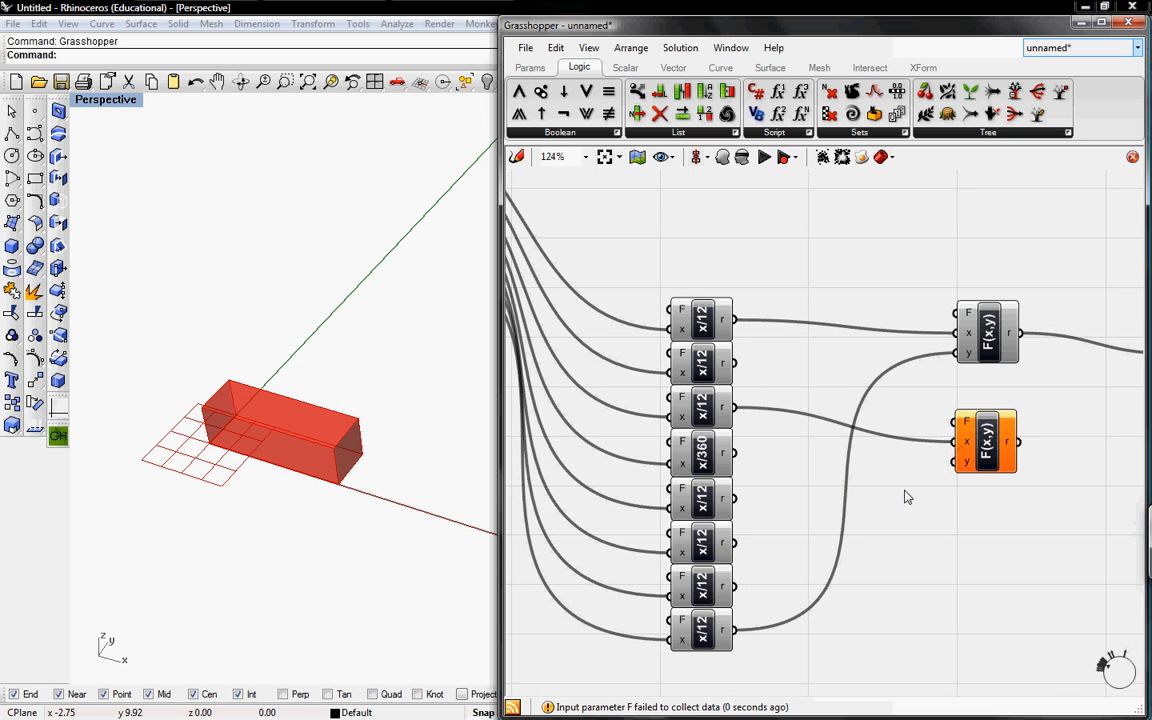
# Feed the converted door frame thickness into the second F(x,y) function's y input and set its expression to x+y
pyautogui.moveTo(788, 549); pyautogui.dragTo(904, 477, button='right')
pyautogui.moveTo(812, 577); pyautogui.dragTo(1031, 408)
pyautogui.rightClick(1043, 372)
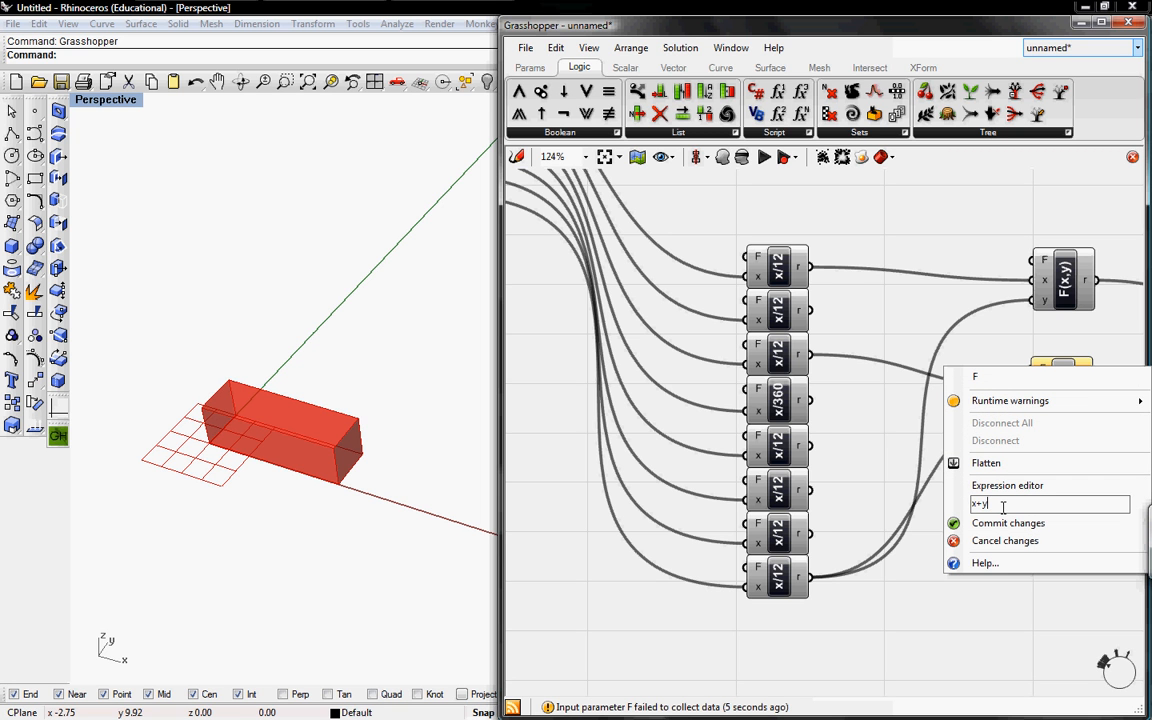
pyautogui.click(1009, 523)
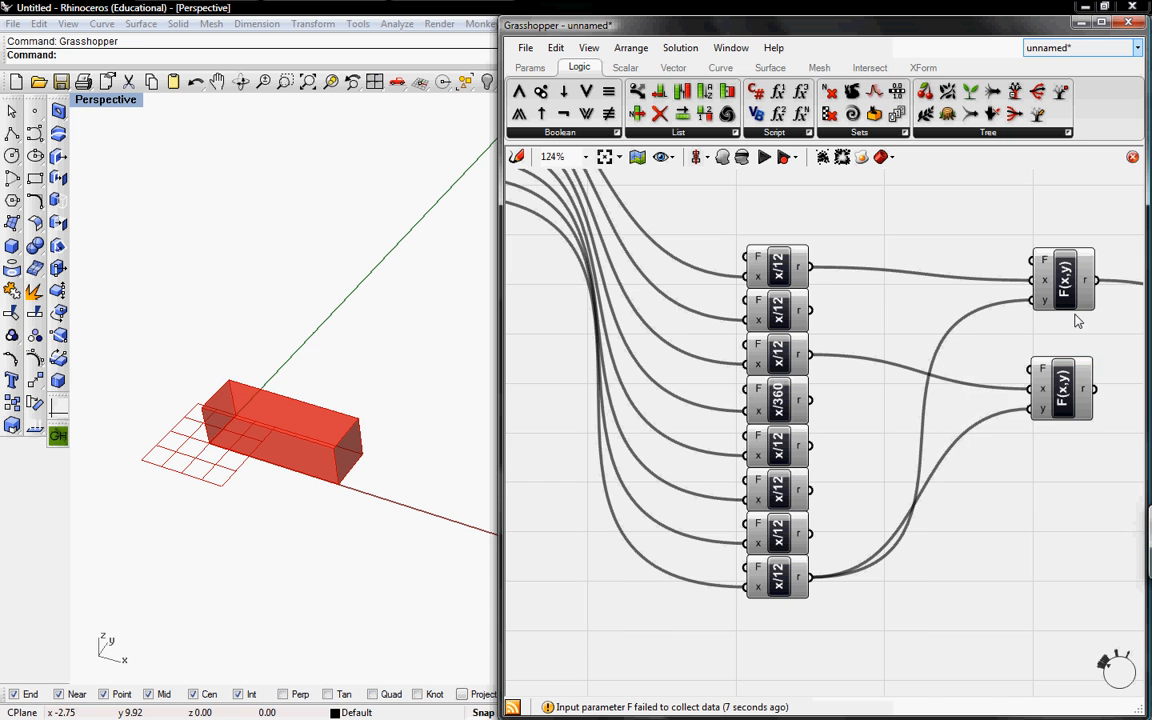
# Connect the second function's result to the Box's Z input and the converted door frame width to its Y input
pyautogui.moveTo(1098, 348); pyautogui.dragTo(845, 392, button='right')
pyautogui.moveTo(843, 433); pyautogui.dragTo(993, 382)
pyautogui.moveTo(326, 327); pyautogui.dragTo(312, 306, button='right')
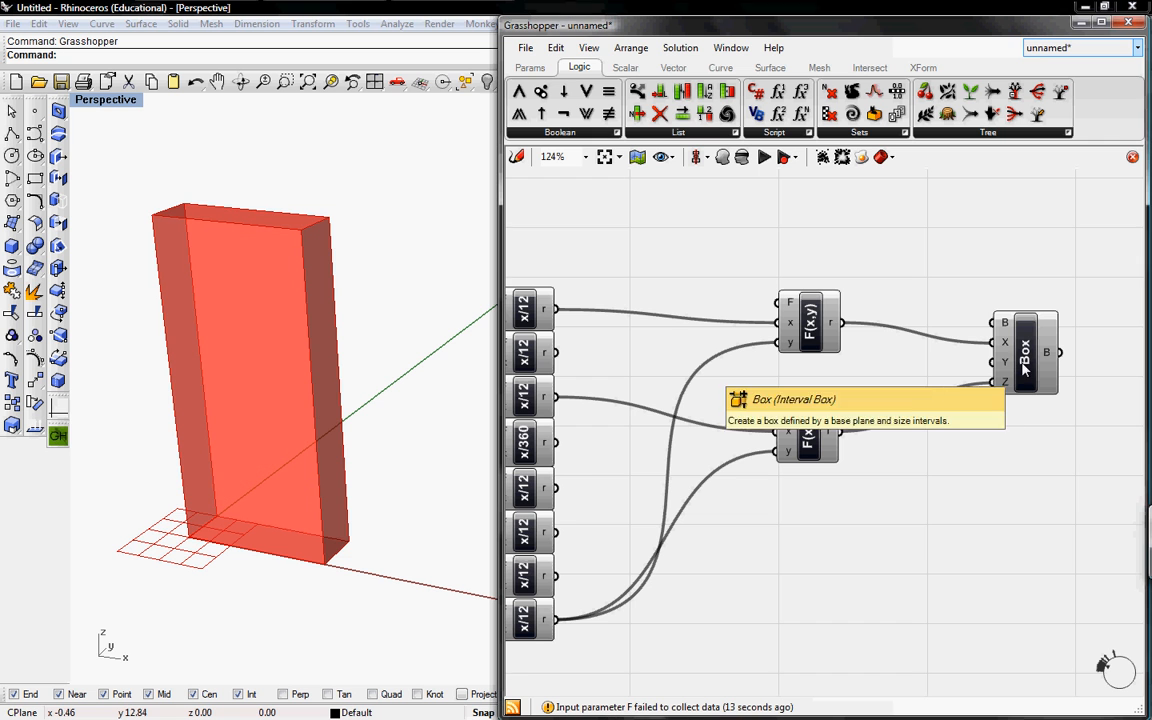
pyautogui.moveTo(620, 533); pyautogui.dragTo(729, 480, button='right')
pyautogui.moveTo(667, 522); pyautogui.dragTo(1101, 309)
pyautogui.moveTo(1024, 393); pyautogui.dragTo(820, 389, button='right')
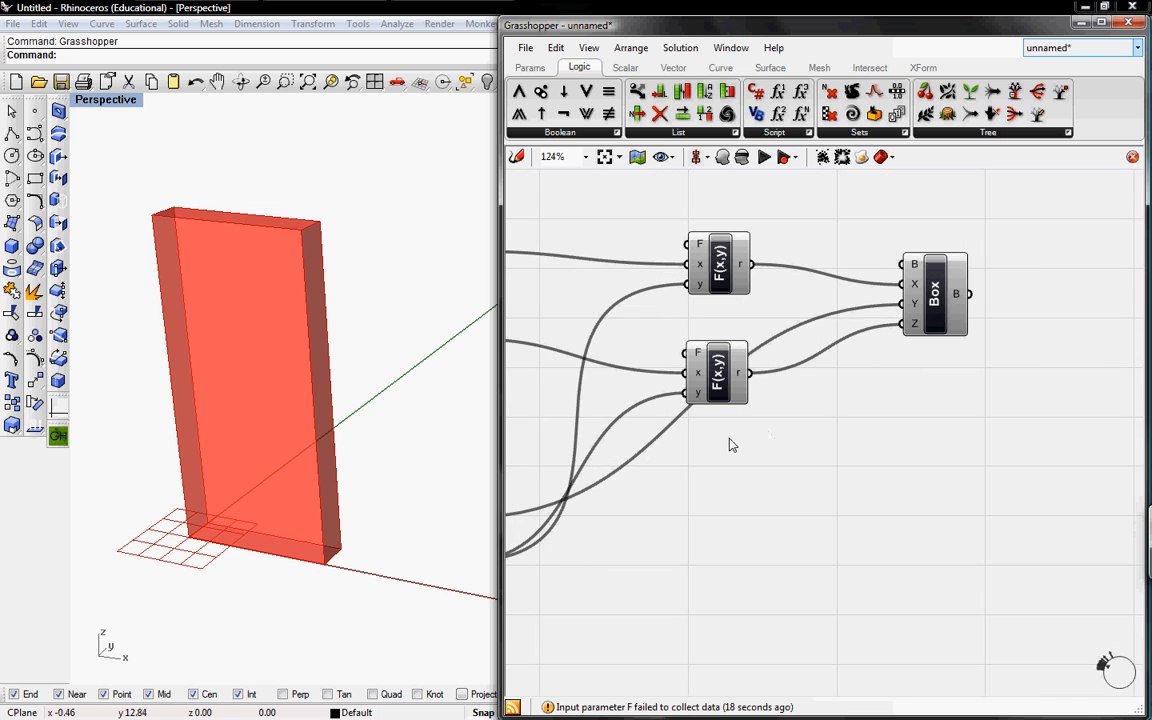
# Add a second Interval Box component below the first Box
pyautogui.click(930, 306)
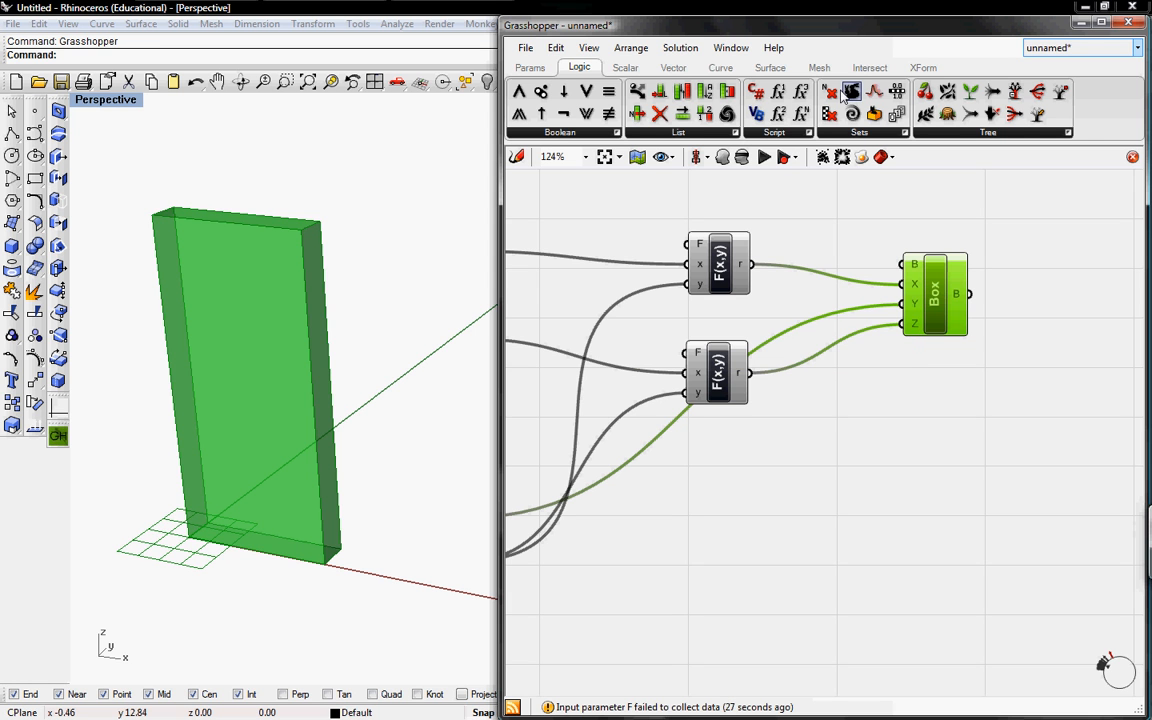
pyautogui.click(770, 67)
pyautogui.click(884, 134)
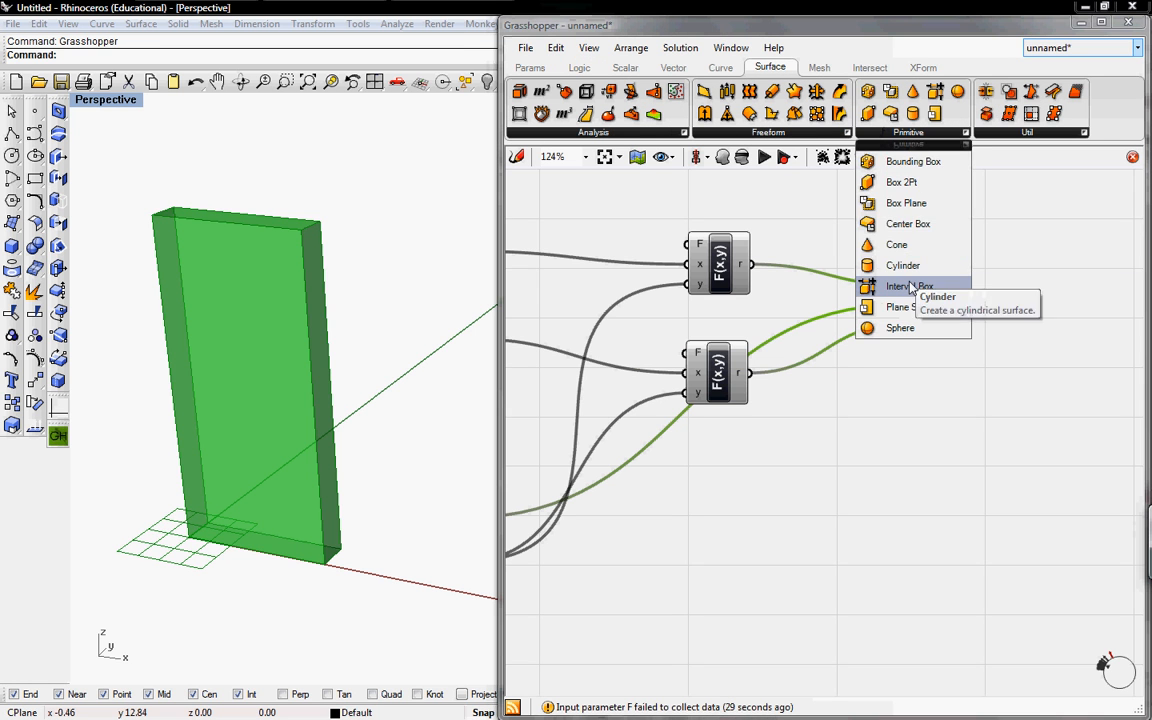
pyautogui.moveTo(909, 286); pyautogui.dragTo(946, 505)
pyautogui.moveTo(820, 522); pyautogui.dragTo(945, 497, button='right')
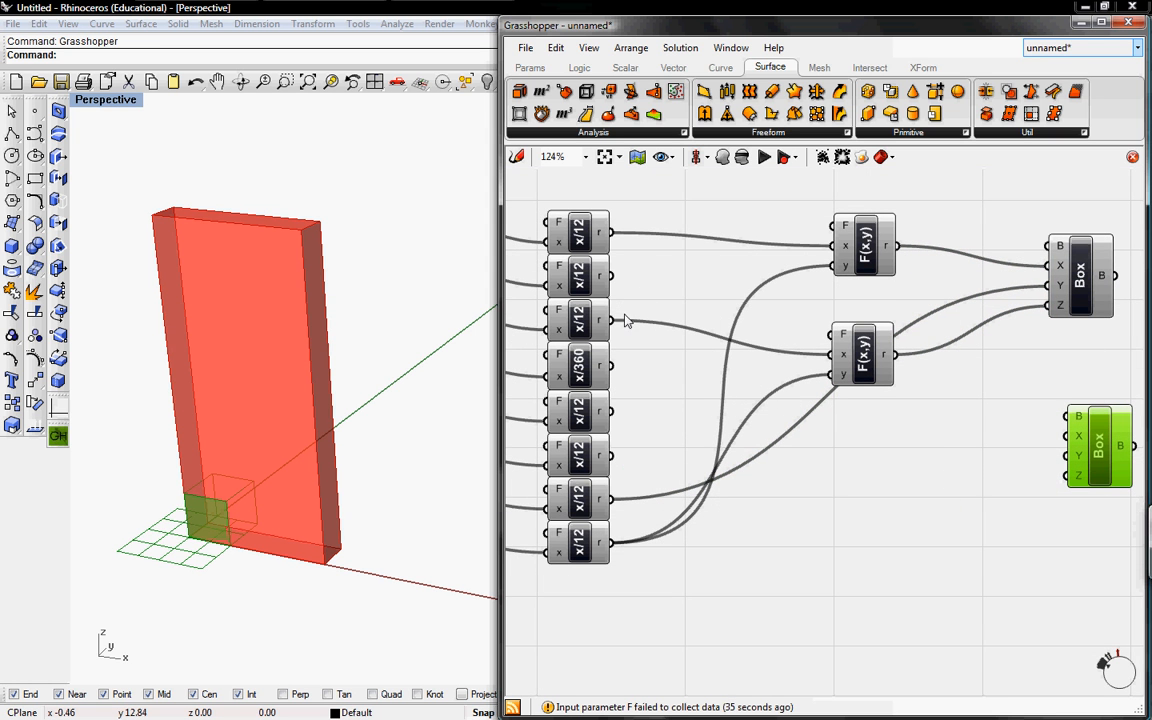
# Feed the second Box with the converted door height in Z, door frame width in Y and door width in X
pyautogui.moveTo(614, 322); pyautogui.dragTo(1062, 480)
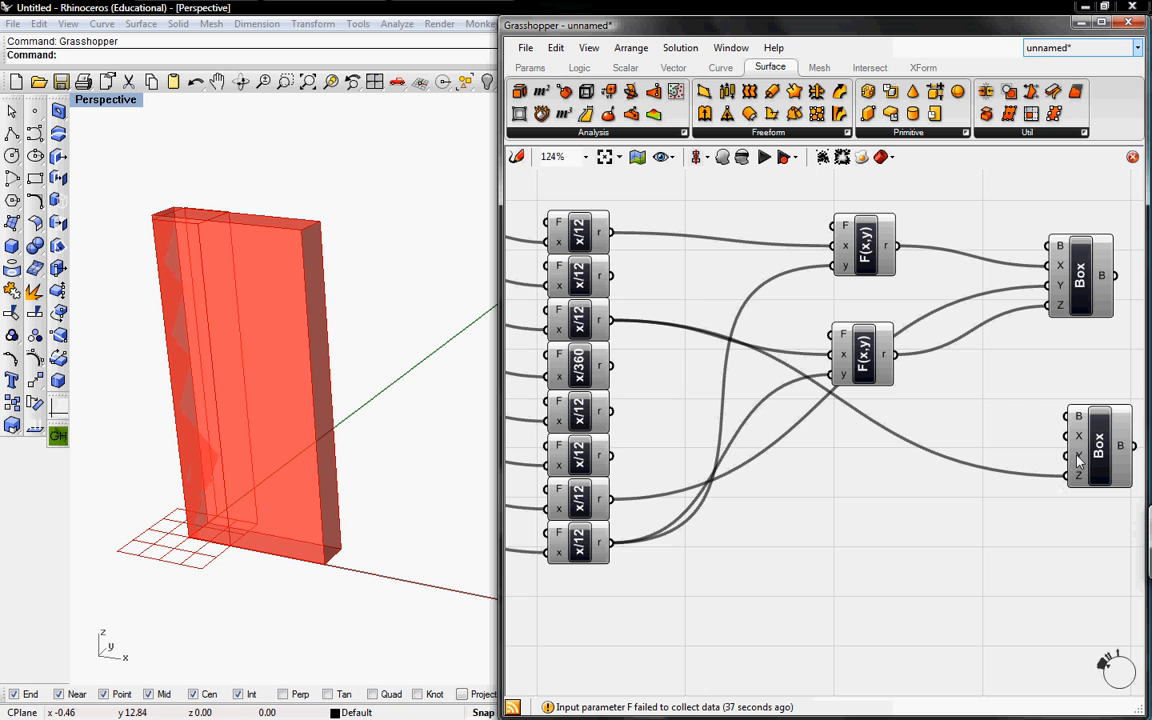
pyautogui.moveTo(614, 499); pyautogui.dragTo(1066, 455)
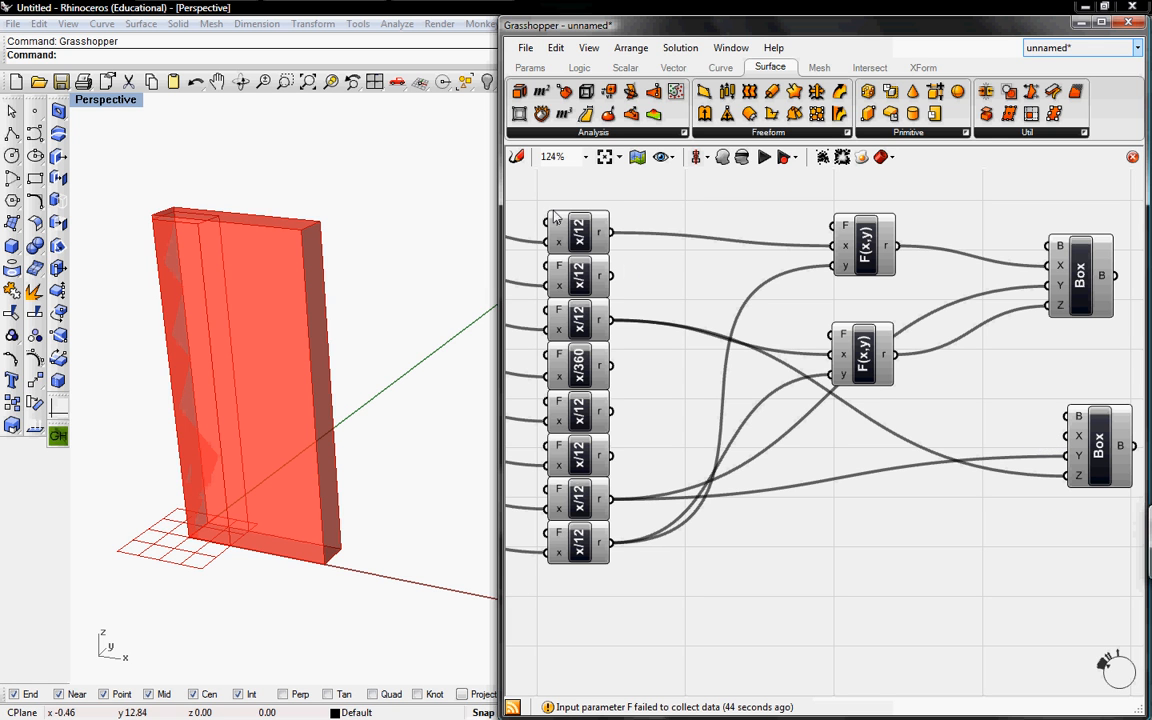
pyautogui.moveTo(612, 232); pyautogui.dragTo(1066, 436)
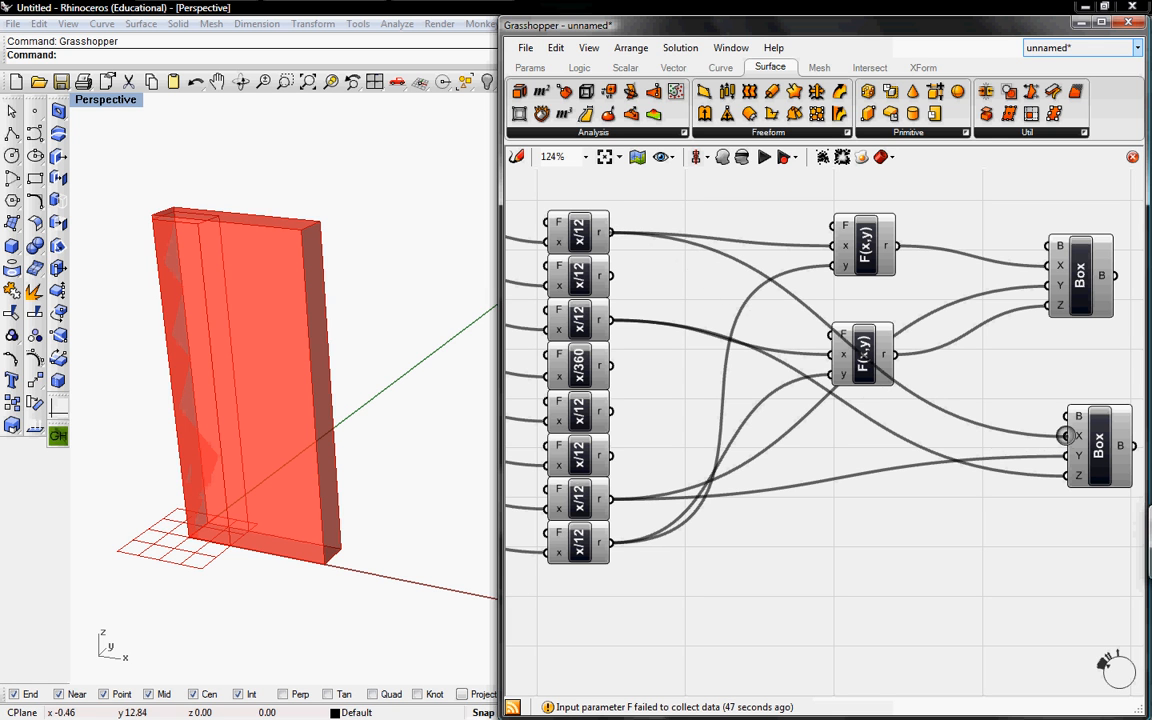
pyautogui.click(1092, 458)
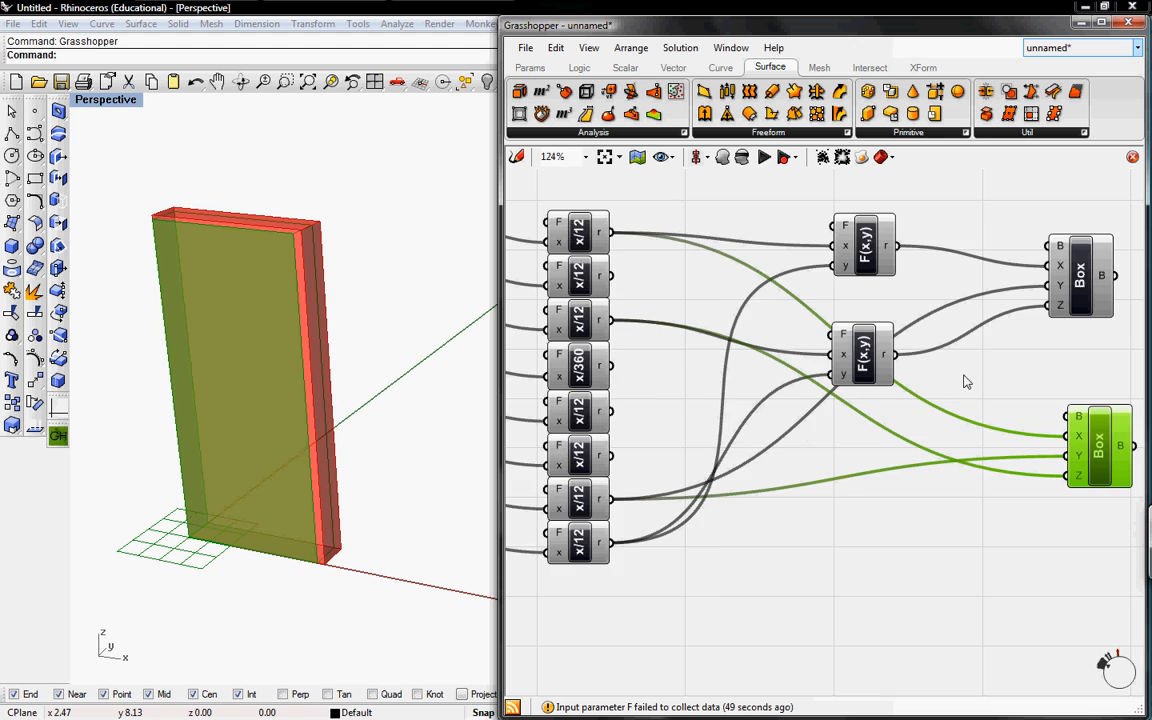
pyautogui.moveTo(965, 381); pyautogui.dragTo(818, 367, button='right')
pyautogui.click(912, 278)
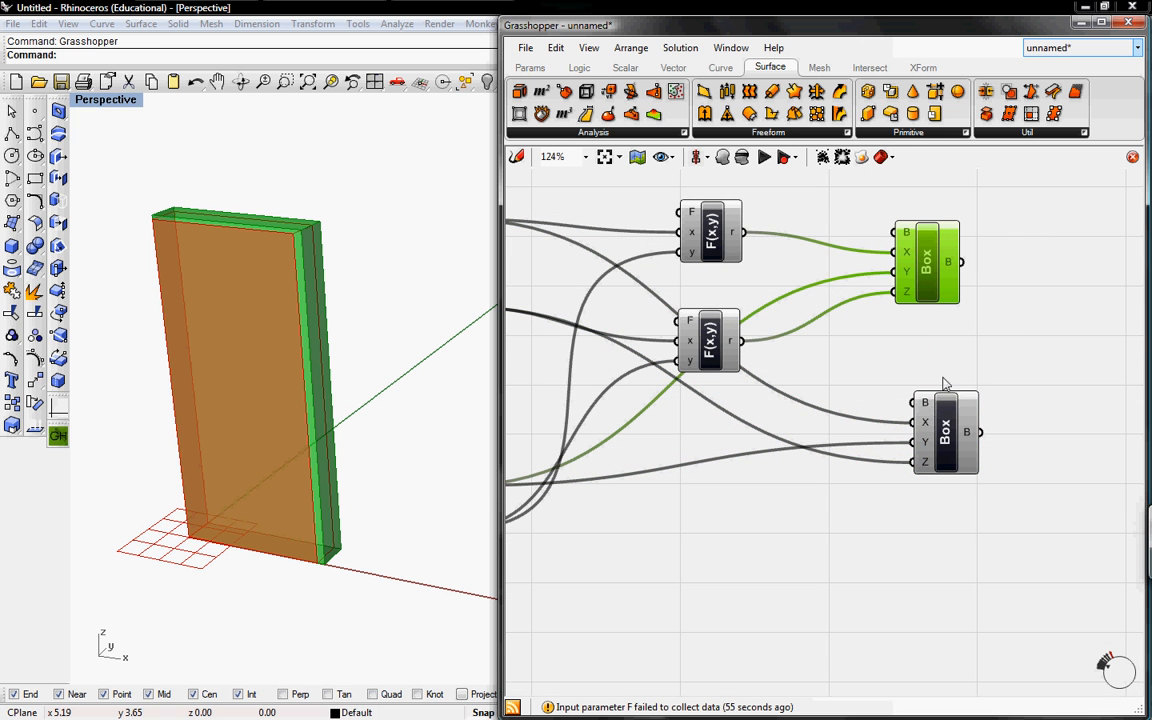
# Add a Move component after the first Box and connect that Box's output to its G input
pyautogui.moveTo(1020, 310); pyautogui.dragTo(969, 301, button='right')
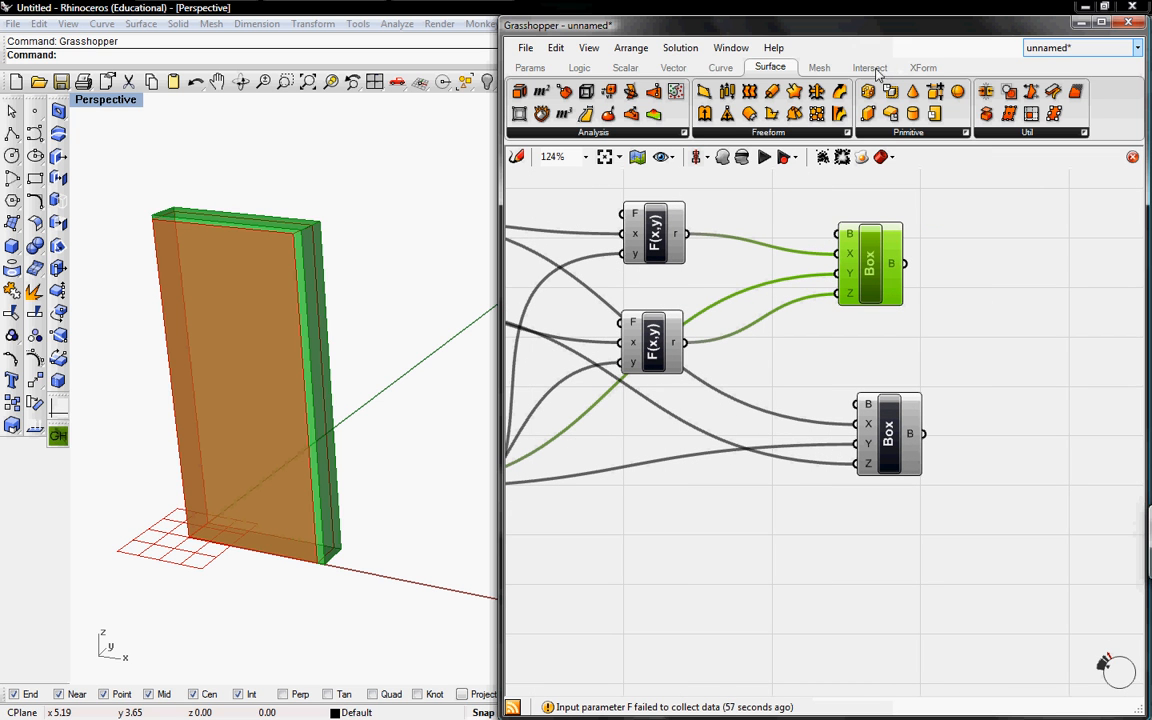
pyautogui.click(923, 68)
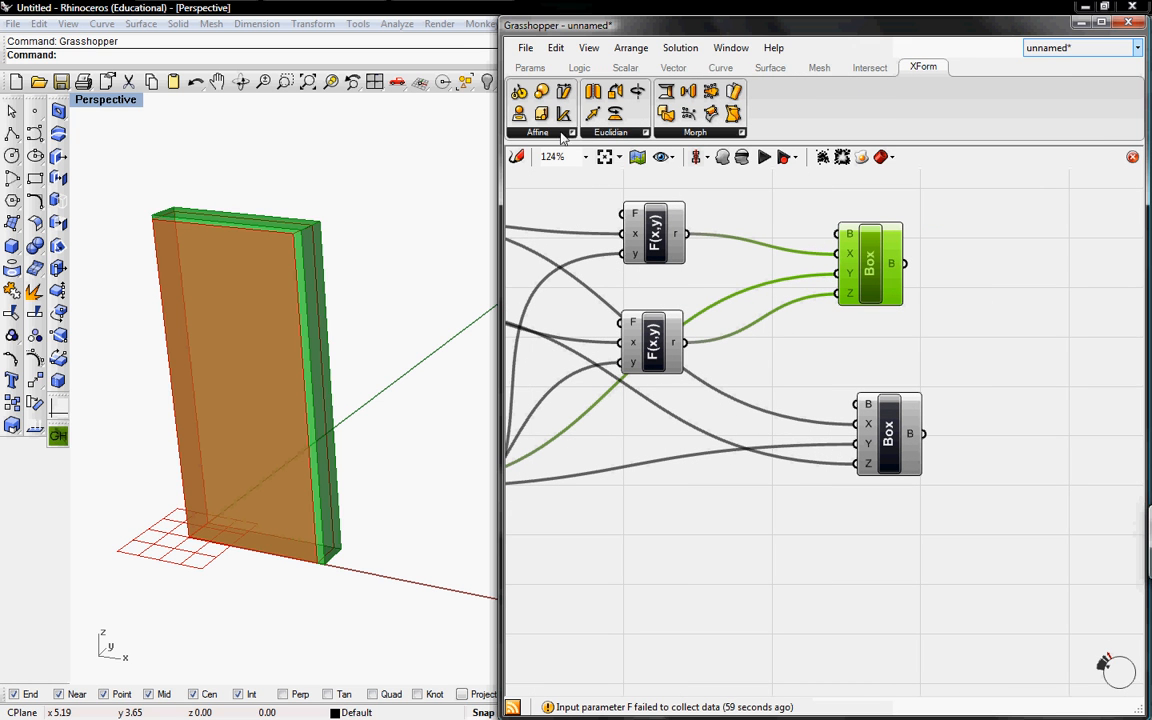
pyautogui.click(610, 132)
pyautogui.moveTo(598, 180); pyautogui.dragTo(1102, 293)
pyautogui.moveTo(990, 340); pyautogui.dragTo(885, 322, button='right')
pyautogui.moveTo(789, 247); pyautogui.dragTo(1070, 305)
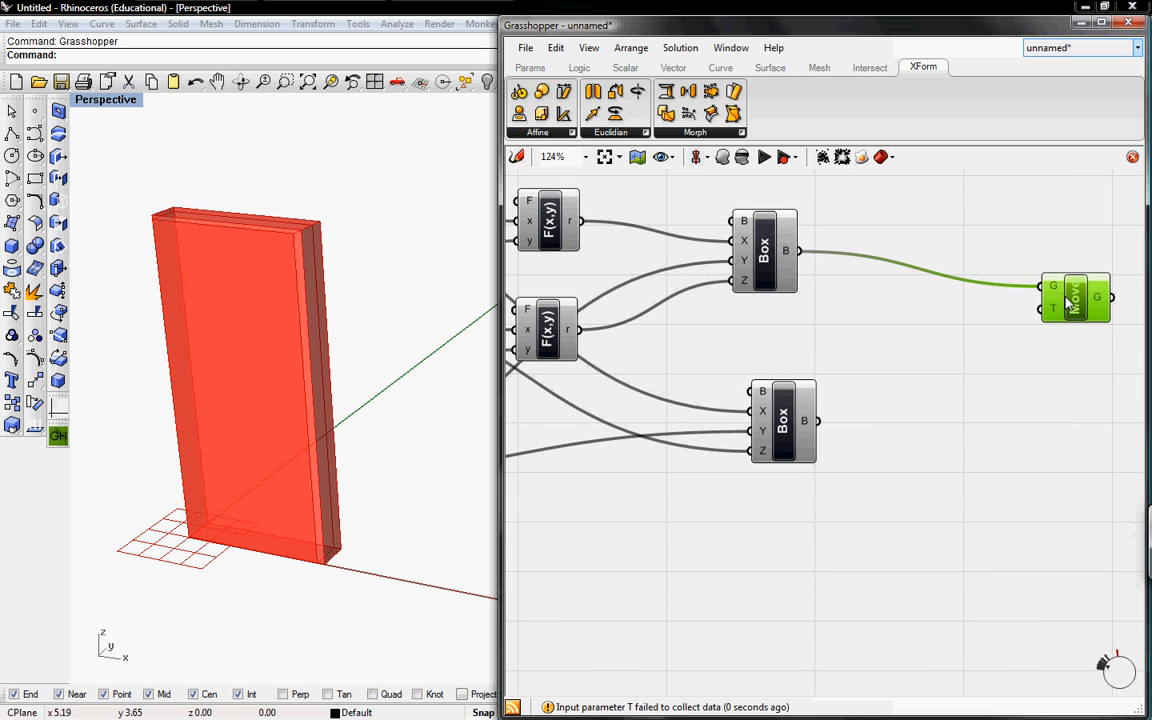
# Add a Unit X vector connected to the Move component's T input and place it below the second Box
pyautogui.click(582, 68)
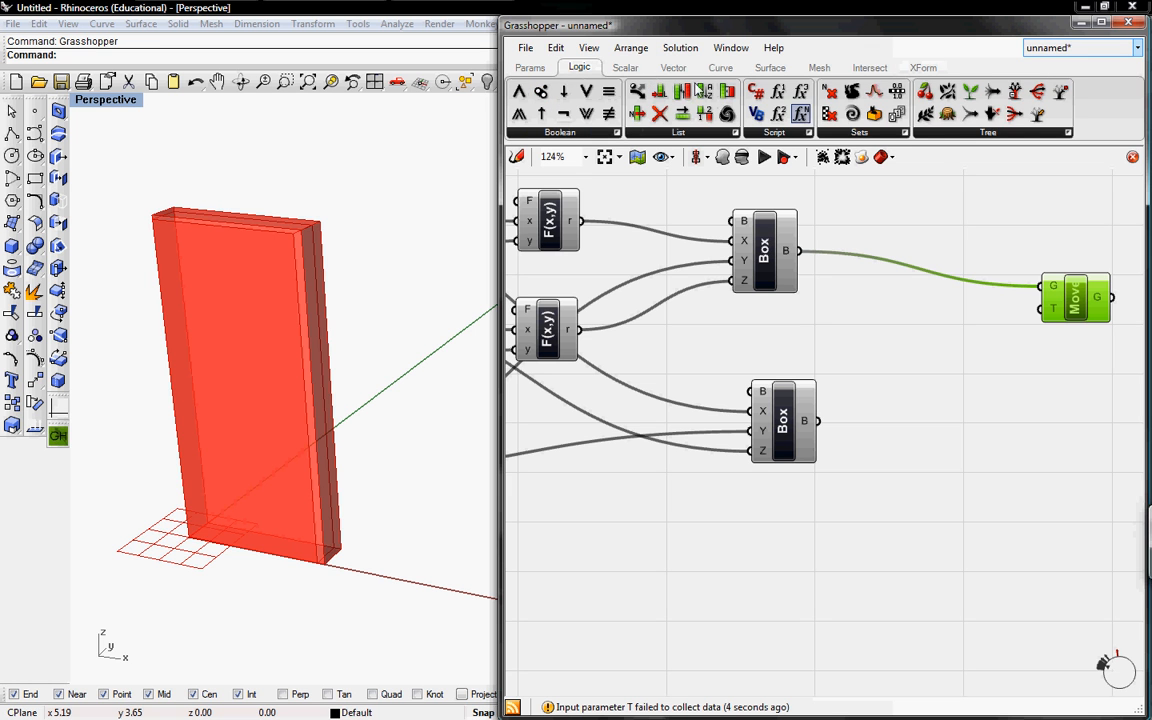
pyautogui.click(673, 67)
pyautogui.moveTo(637, 91); pyautogui.dragTo(1040, 308)
pyautogui.moveTo(892, 357); pyautogui.dragTo(870, 530)
pyautogui.moveTo(823, 516); pyautogui.dragTo(985, 486, button='right')
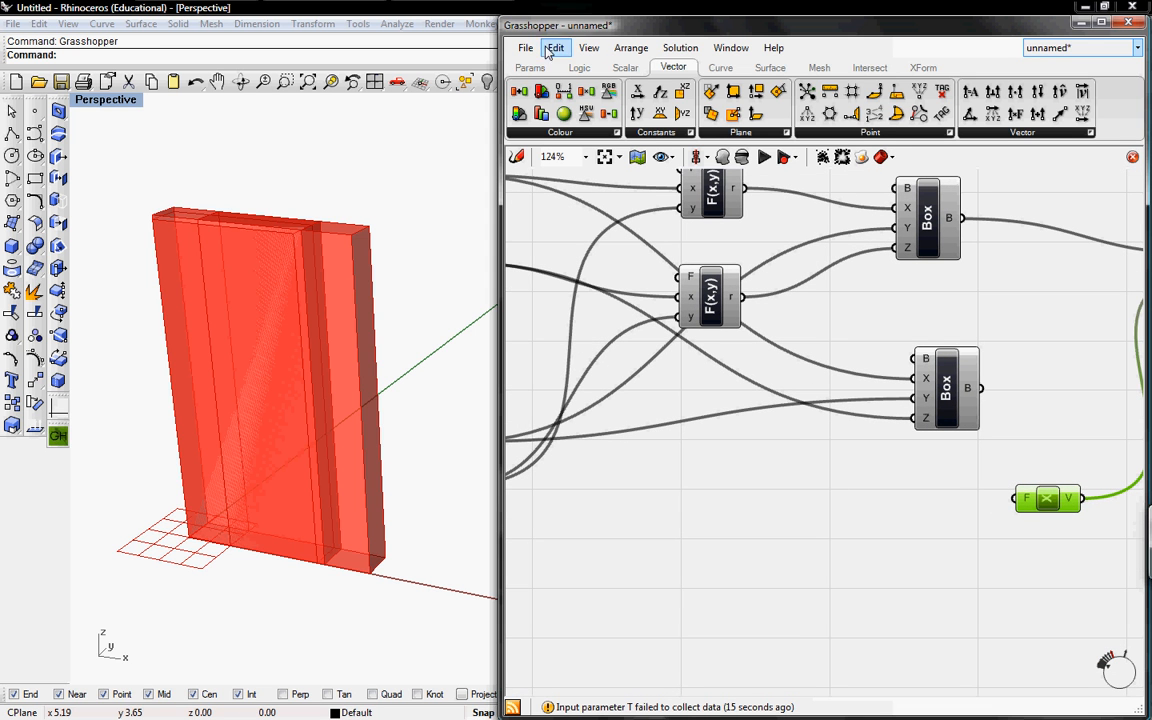
# Add an F(x) function before the Unit X vector and set its expression to negate x
pyautogui.click(530, 67)
pyautogui.click(579, 67)
pyautogui.moveTo(778, 91); pyautogui.dragTo(745, 512)
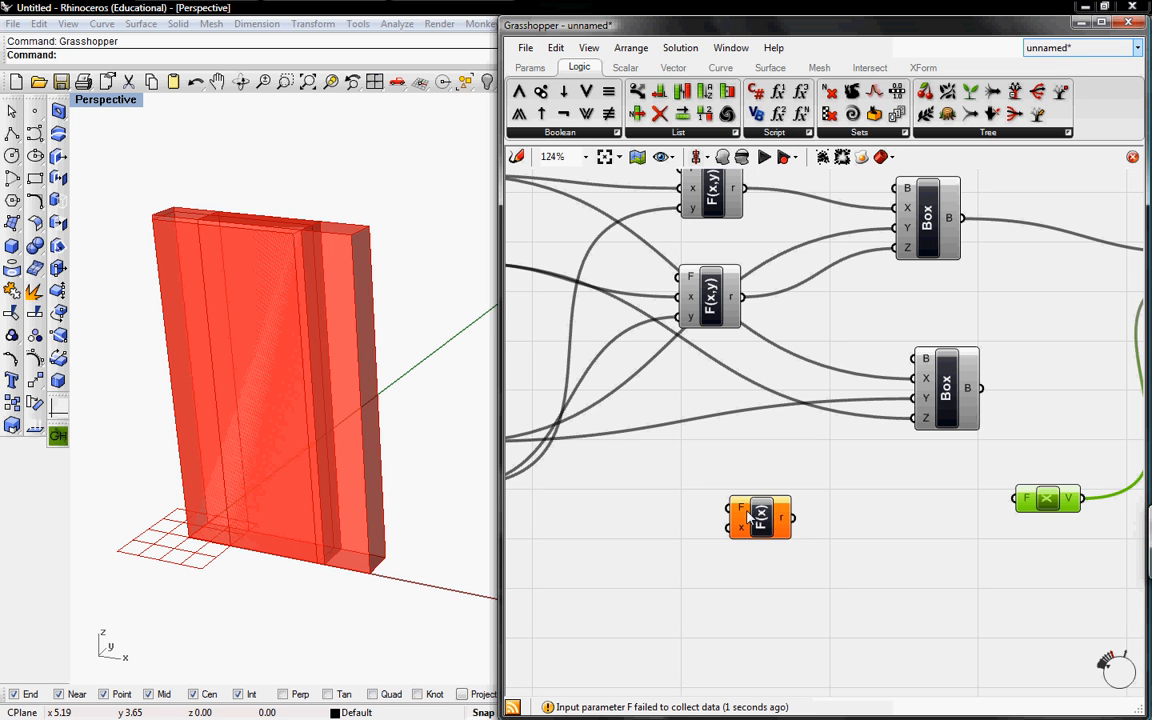
pyautogui.rightClick(755, 512)
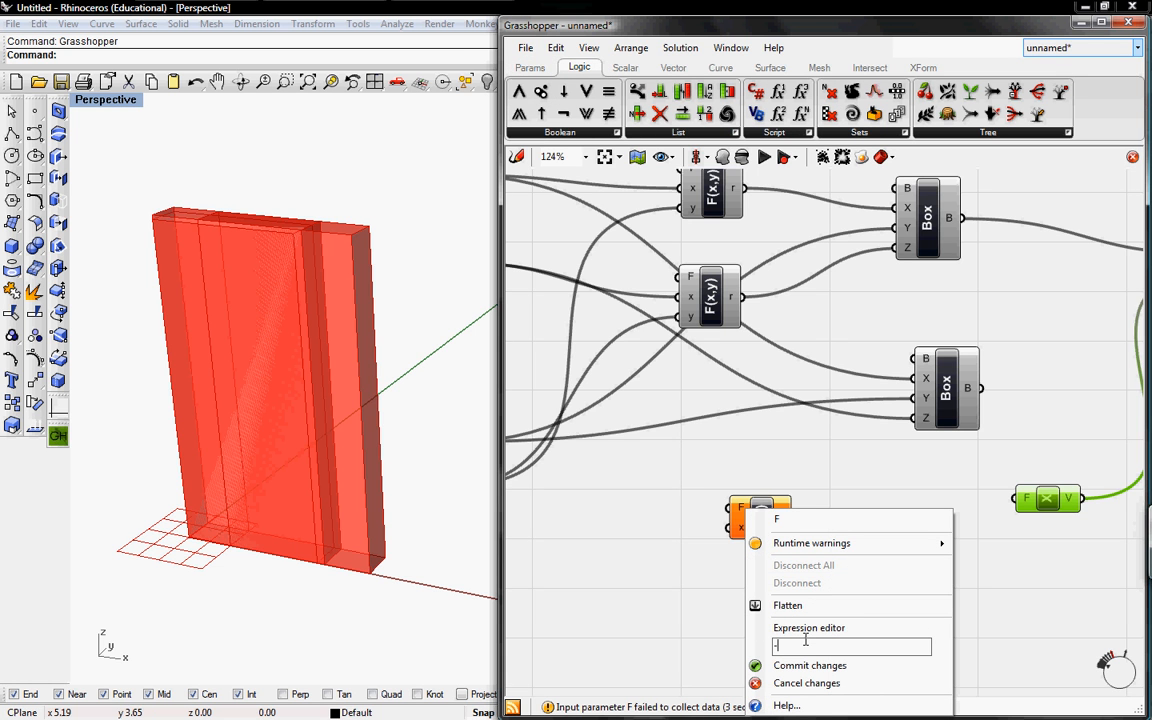
pyautogui.click(795, 663)
# Connect the F(x) result to the Unit X vector and feed the converted door frame thickness into its x input
pyautogui.moveTo(782, 493); pyautogui.dragTo(845, 483, button='right')
pyautogui.moveTo(855, 510); pyautogui.dragTo(1105, 488)
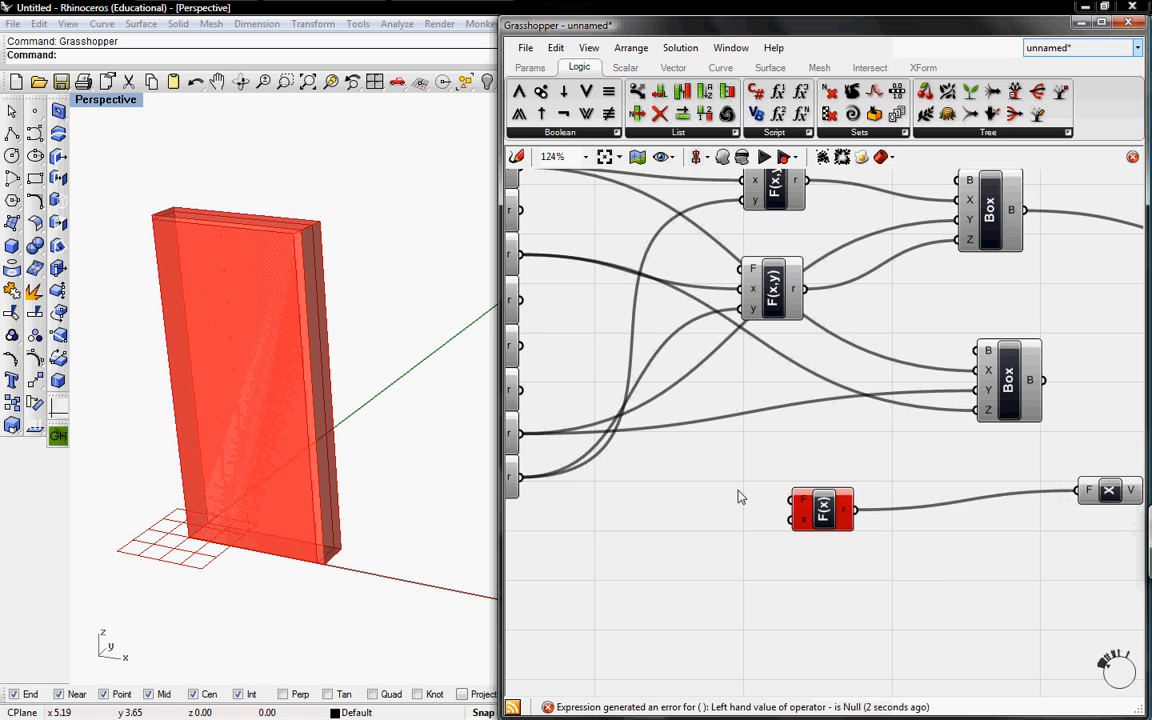
pyautogui.moveTo(740, 496); pyautogui.dragTo(998, 463, button='right')
pyautogui.moveTo(765, 450); pyautogui.dragTo(1052, 498)
# Turn off the preview of the first Box and shift the Move component slightly up to line up with it
pyautogui.moveTo(940, 408); pyautogui.dragTo(641, 401, button='right')
pyautogui.click(883, 319)
pyautogui.rightClick(582, 268)
pyautogui.click(605, 291)
pyautogui.moveTo(322, 395); pyautogui.dragTo(342, 349, button='right')
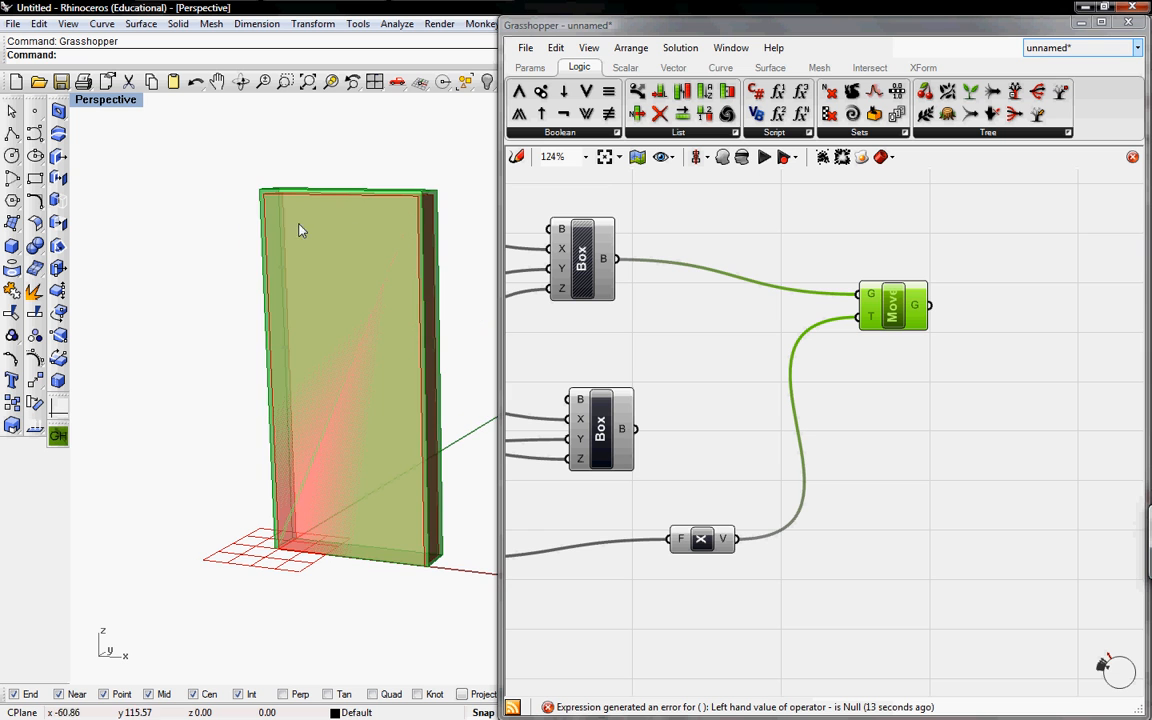
pyautogui.moveTo(906, 313); pyautogui.dragTo(890, 283)
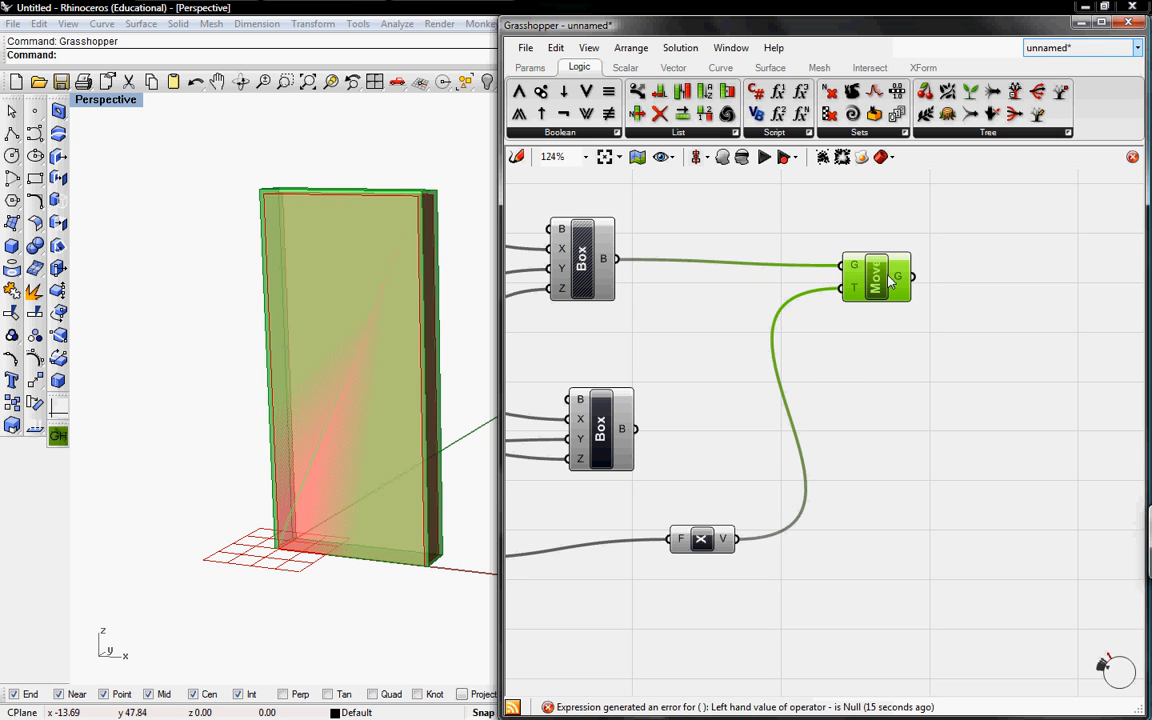
# Add a solid difference (Dif) component with the Move output as A and the second Box as B
pyautogui.click(869, 67)
pyautogui.click(538, 132)
pyautogui.moveTo(568, 228); pyautogui.dragTo(1010, 357)
pyautogui.moveTo(912, 277); pyautogui.dragTo(629, 428)
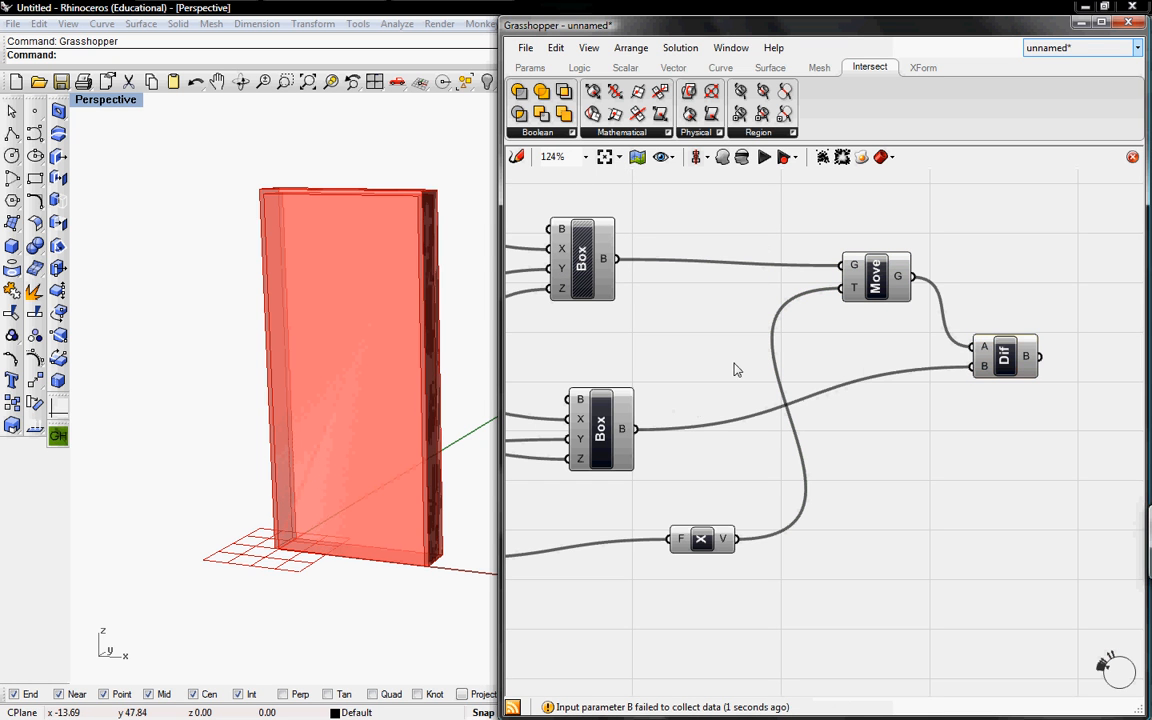
# Turn off the previews of the Move and second Box components and reposition the Dif component beside the Move
pyautogui.rightClick(882, 289)
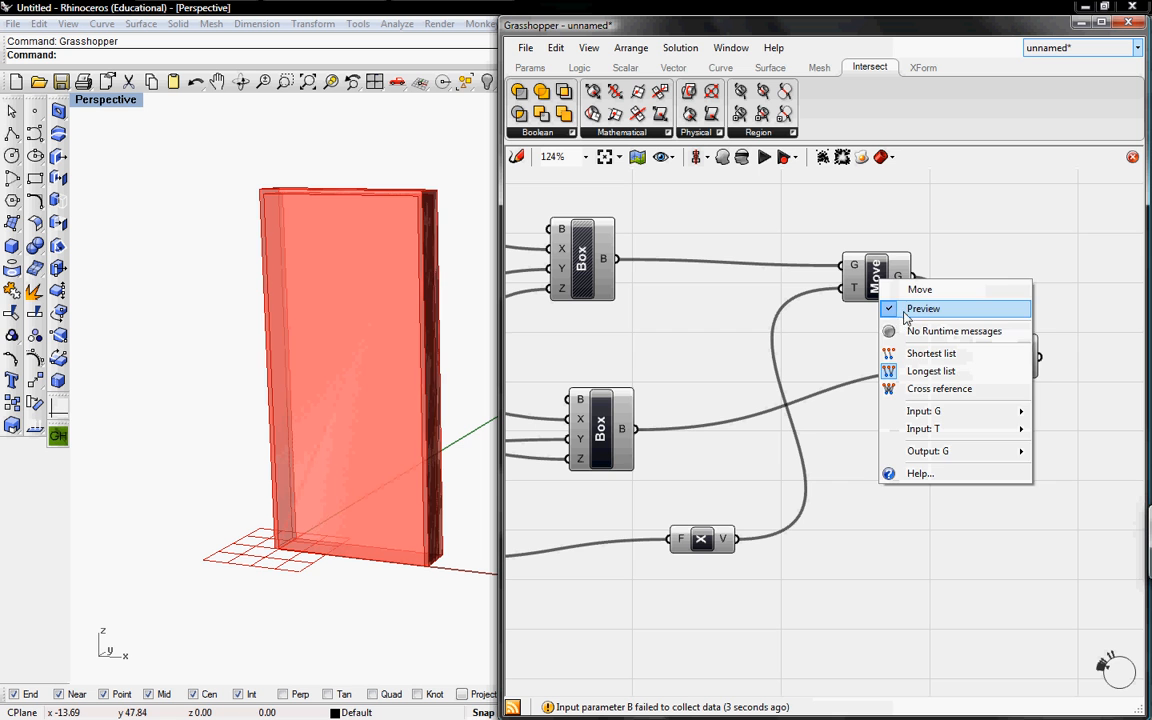
pyautogui.click(906, 316)
pyautogui.rightClick(607, 426)
pyautogui.click(622, 460)
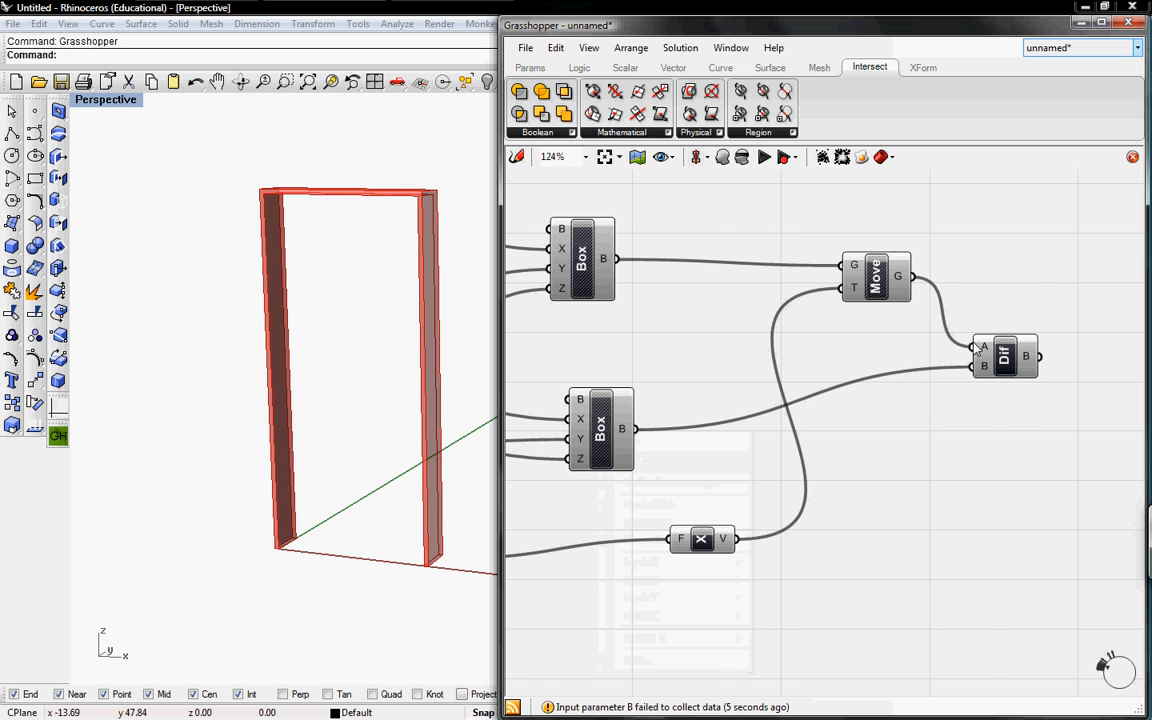
pyautogui.moveTo(976, 348); pyautogui.dragTo(766, 367, button='right')
pyautogui.moveTo(798, 368); pyautogui.dragTo(845, 324)
pyautogui.moveTo(426, 390); pyautogui.dragTo(326, 405, button='right')
pyautogui.scroll(1, 414, 388)
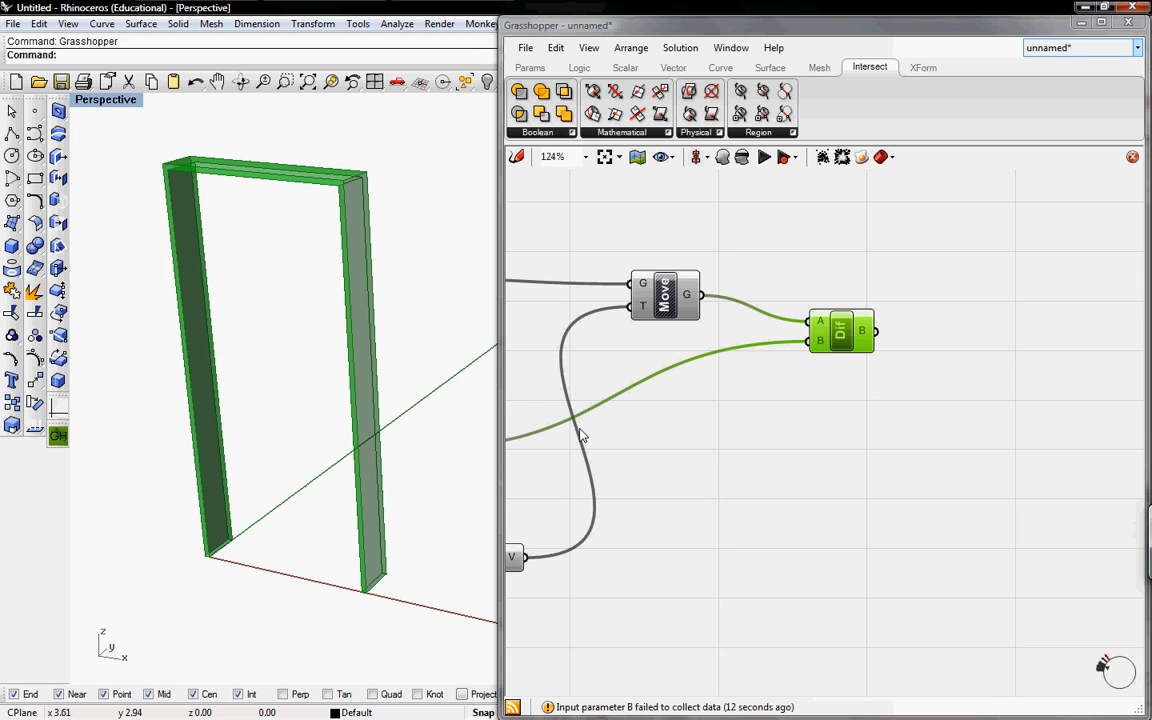
# In the Door definition, set the Aperature slider to 0 degrees and examine how the closed door sits in its frame
pyautogui.click(1055, 50)
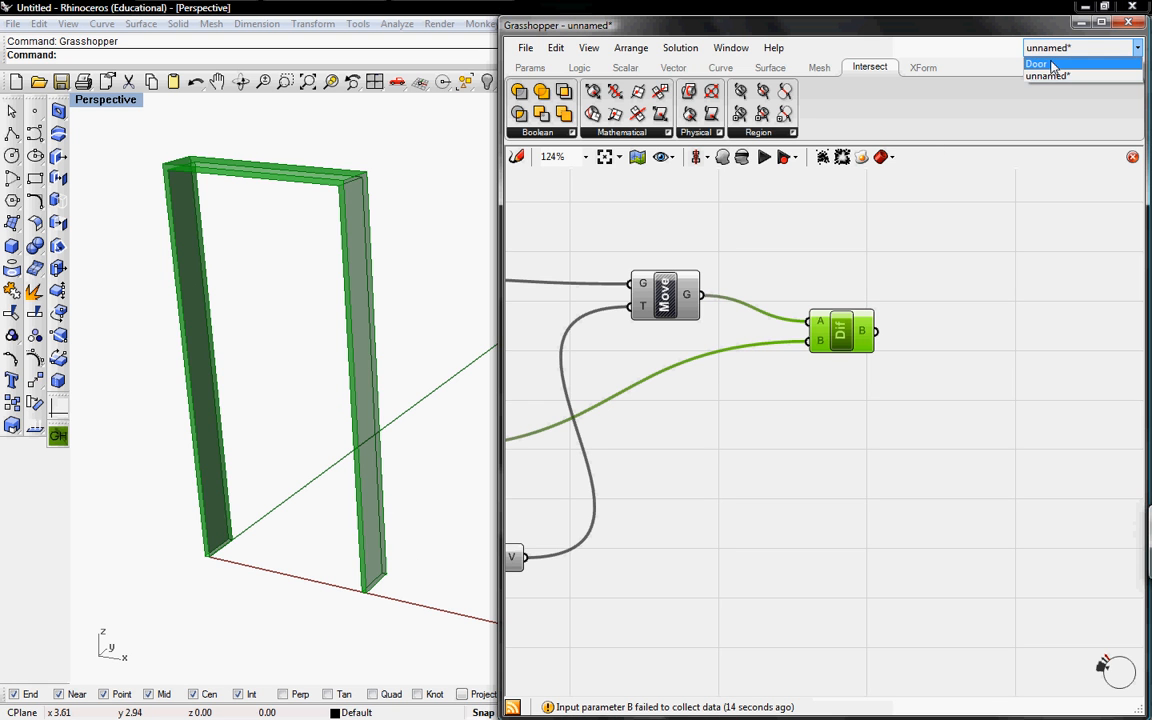
pyautogui.click(1046, 66)
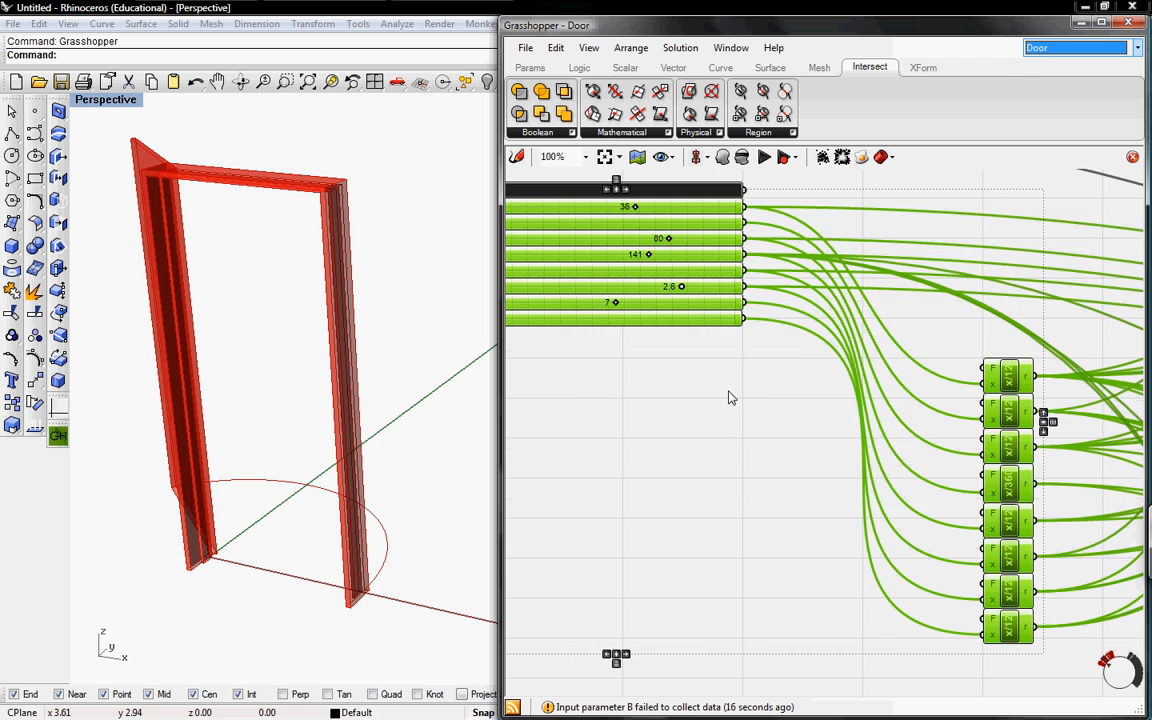
pyautogui.moveTo(622, 380); pyautogui.dragTo(756, 450, button='right')
pyautogui.moveTo(643, 440); pyautogui.dragTo(779, 470, button='right')
pyautogui.click(779, 470)
pyautogui.moveTo(936, 335); pyautogui.dragTo(594, 346)
pyautogui.moveTo(419, 378); pyautogui.dragTo(308, 382, button='right')
pyautogui.moveTo(415, 383); pyautogui.dragTo(361, 512, button='right')
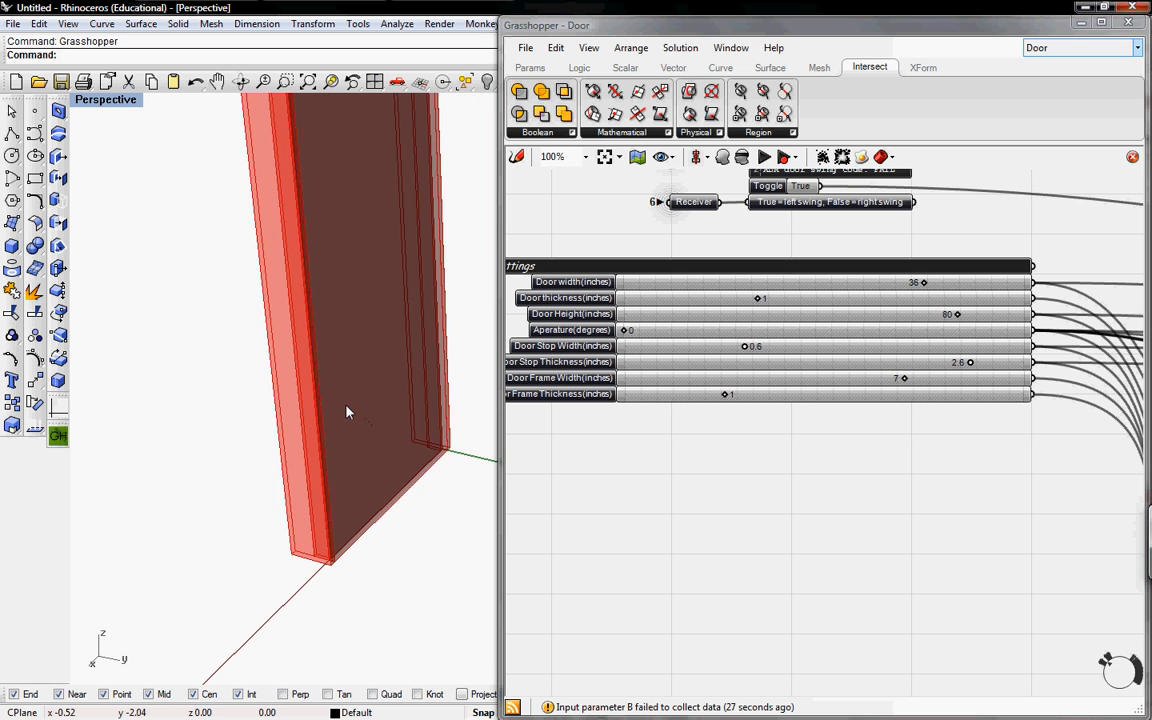
pyautogui.keyDown('shift'); pyautogui.moveTo(347, 412); pyautogui.dragTo(295, 513, button='right'); pyautogui.keyUp('shift')
pyautogui.scroll(-3, 316, 575)
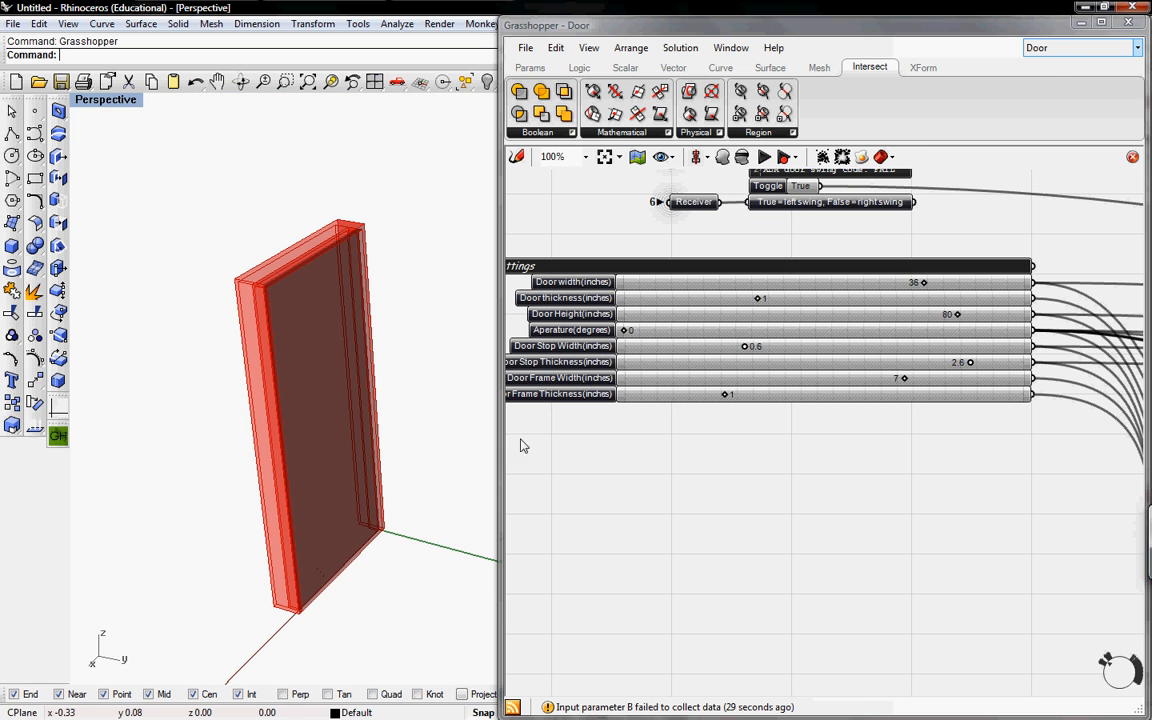
# Return to the unnamed definition, add a Move component after Dif and connect the Dif output to its G input
pyautogui.click(1060, 48)
pyautogui.click(1050, 78)
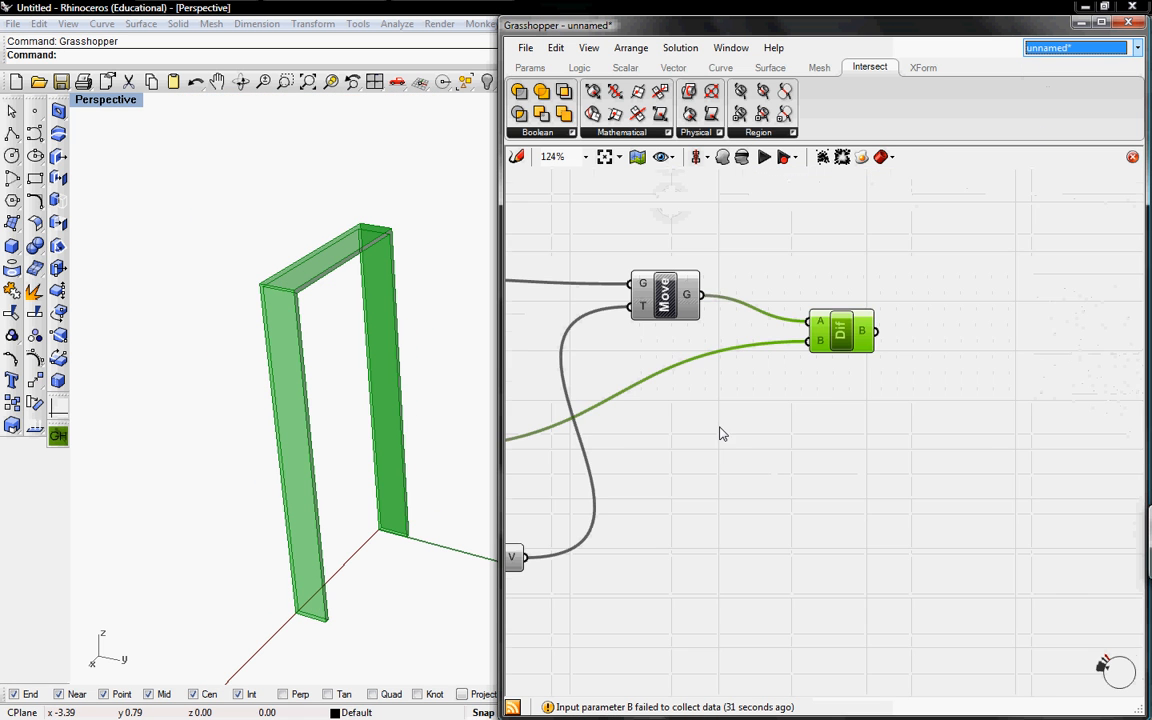
pyautogui.moveTo(722, 433); pyautogui.dragTo(904, 355, button='right')
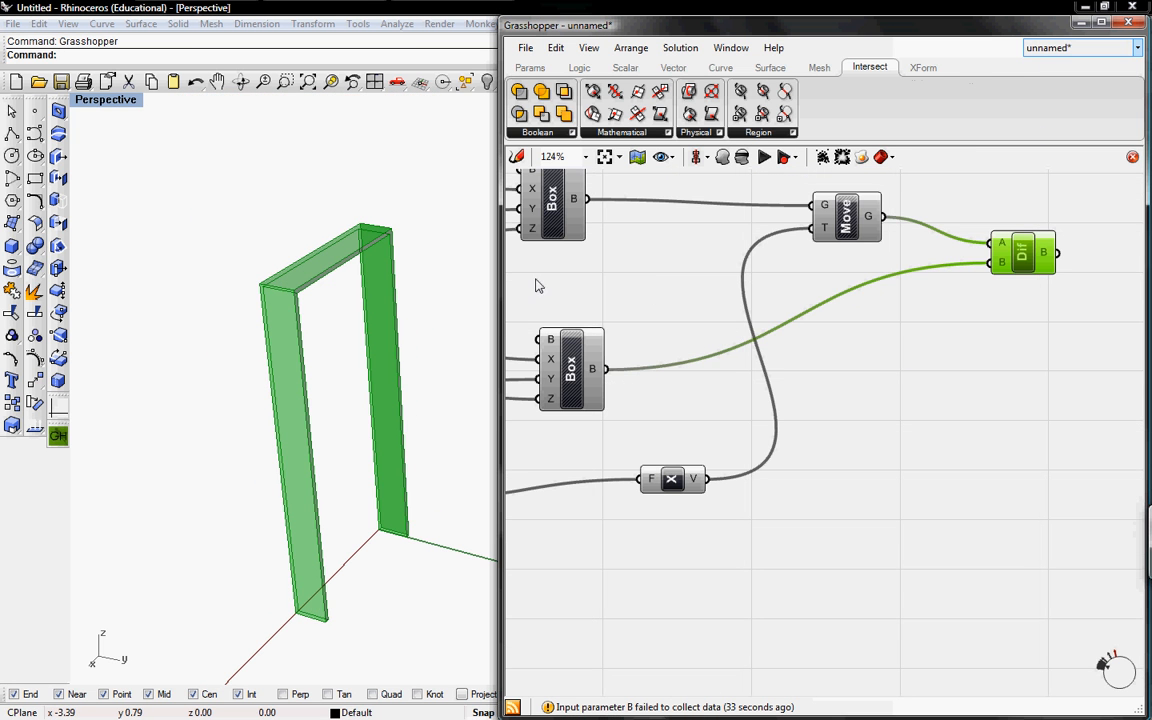
pyautogui.click(922, 68)
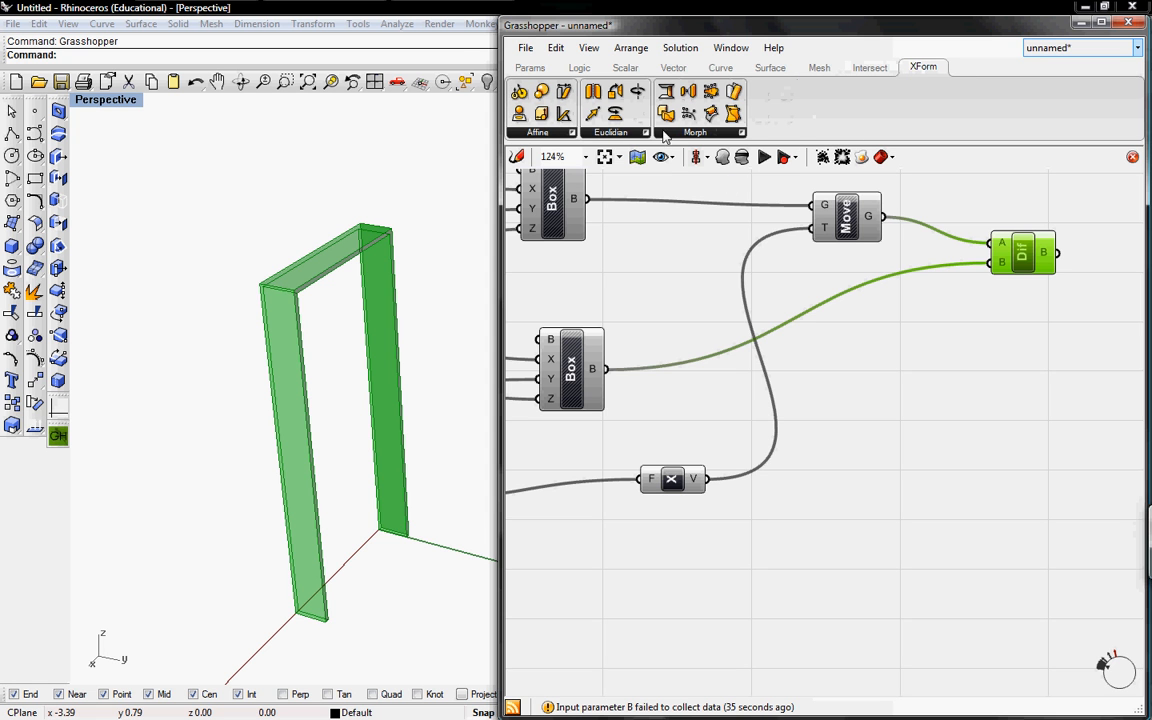
pyautogui.click(645, 132)
pyautogui.click(625, 203)
pyautogui.click(1016, 366)
pyautogui.moveTo(1025, 370); pyautogui.dragTo(846, 389, button='right')
pyautogui.moveTo(846, 389); pyautogui.dragTo(1028, 356)
pyautogui.moveTo(880, 272); pyautogui.dragTo(986, 342)
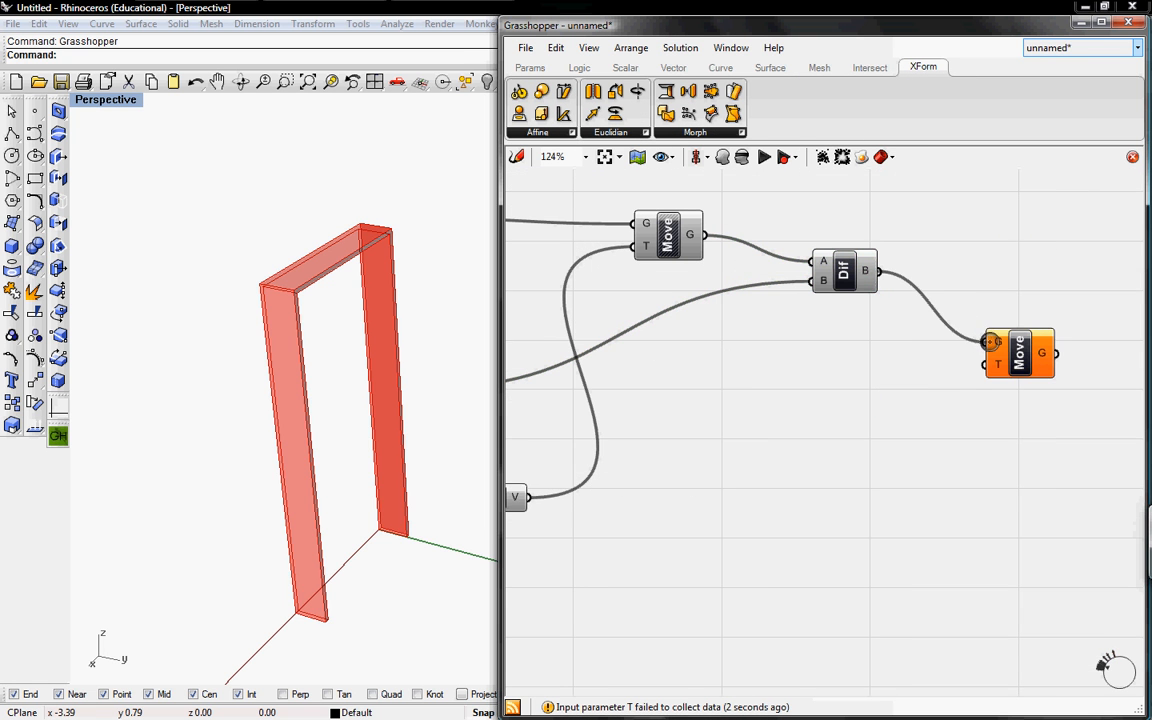
# Add a Unit Y vector component, connect it to the T input of the Move after Dif, and reposition it below the existing vector component
pyautogui.click(673, 67)
pyautogui.click(683, 115)
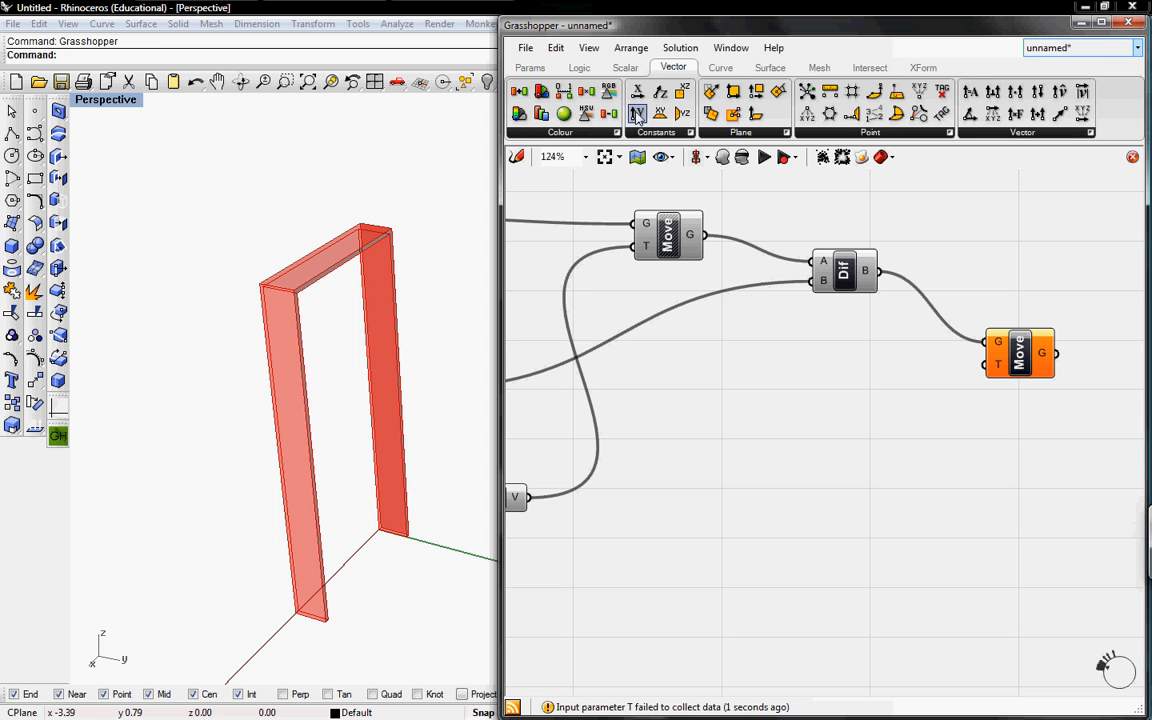
pyautogui.click(806, 433)
pyautogui.moveTo(840, 434); pyautogui.dragTo(986, 364)
pyautogui.moveTo(759, 466); pyautogui.dragTo(1000, 377, button='right')
pyautogui.moveTo(1022, 354); pyautogui.dragTo(784, 502)
# Trace the sliders and their x/12 conversion components to find the dimensions needed for the frame's Y offset
pyautogui.moveTo(712, 449); pyautogui.dragTo(997, 438, button='right')
pyautogui.scroll(-2, 829, 420)
pyautogui.moveTo(680, 432); pyautogui.dragTo(866, 439, button='right')
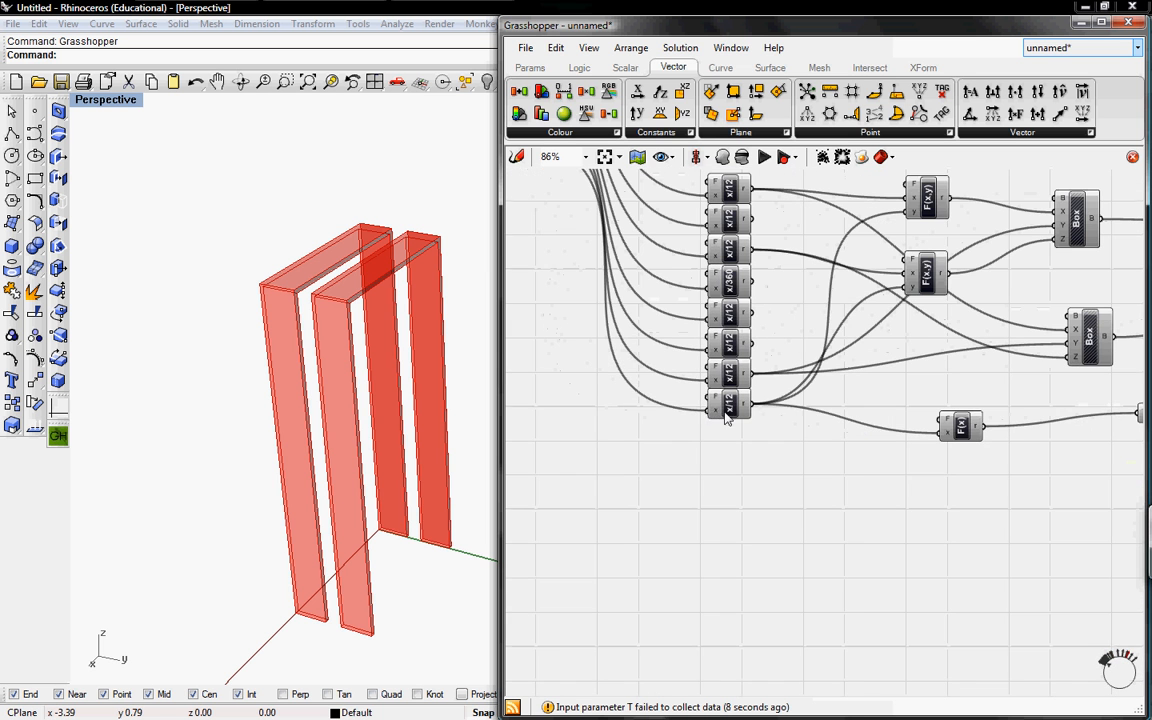
pyautogui.moveTo(733, 406); pyautogui.dragTo(725, 493, button='right')
pyautogui.click(1022, 462)
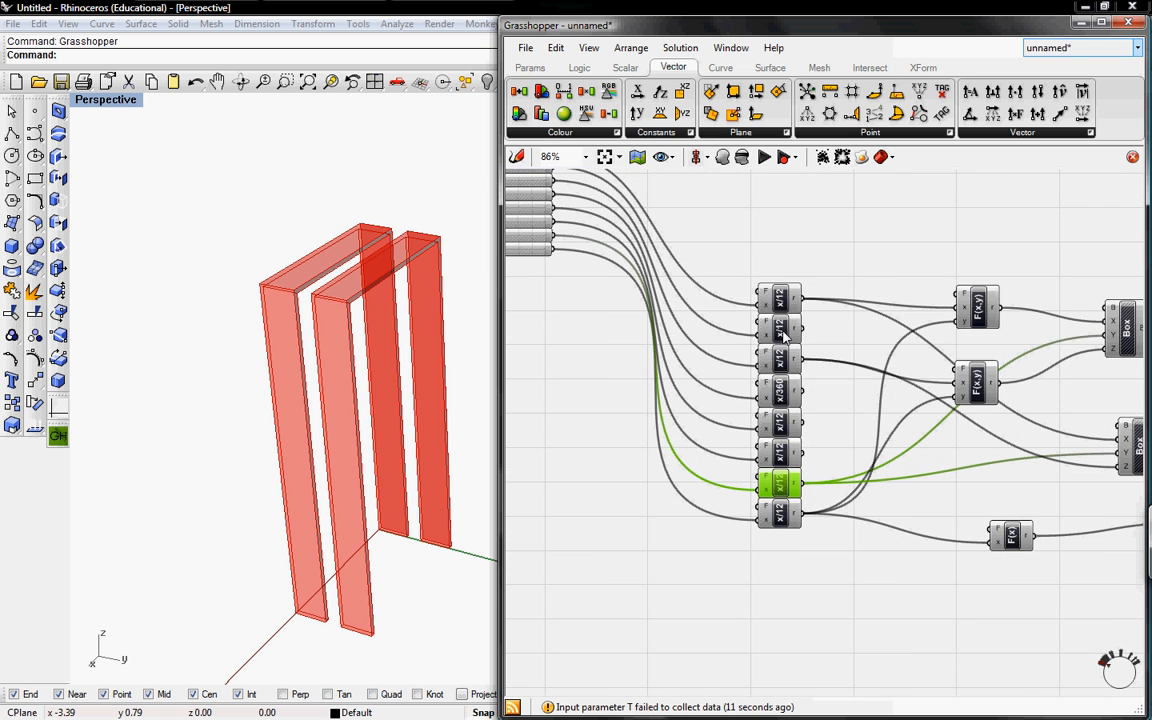
pyautogui.moveTo(785, 336); pyautogui.dragTo(1119, 568, button='right')
pyautogui.moveTo(660, 297); pyautogui.dragTo(790, 298, button='right')
pyautogui.moveTo(856, 365); pyautogui.dragTo(476, 333, button='right')
pyautogui.moveTo(943, 412); pyautogui.dragTo(754, 356, button='right')
# Add a two-variable function F(x,y), wiring the seventh conversion's output to x and the second conversion's output to y
pyautogui.scroll(3, 860, 434)
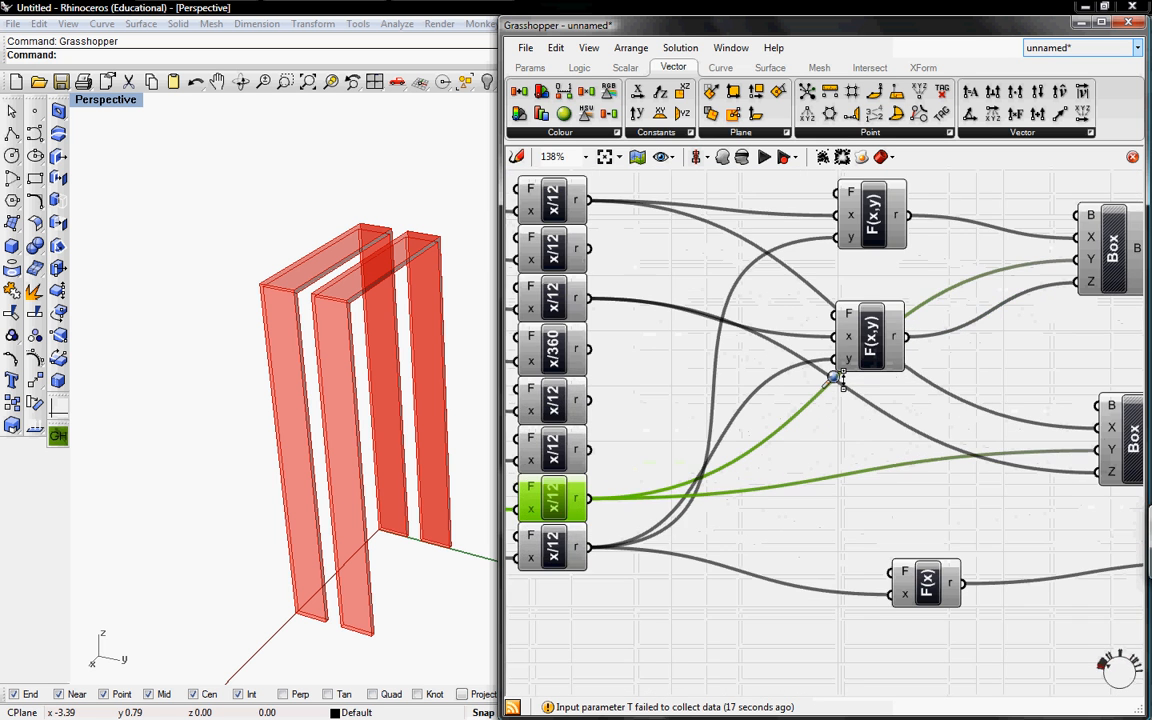
pyautogui.click(579, 67)
pyautogui.moveTo(778, 90); pyautogui.dragTo(845, 500)
pyautogui.click(590, 508)
pyautogui.moveTo(584, 500); pyautogui.dragTo(586, 246)
# Give the new F(x,y) an expression that subtracts from y and connect its result to the F input of Unit Y
pyautogui.rightClick(808, 463)
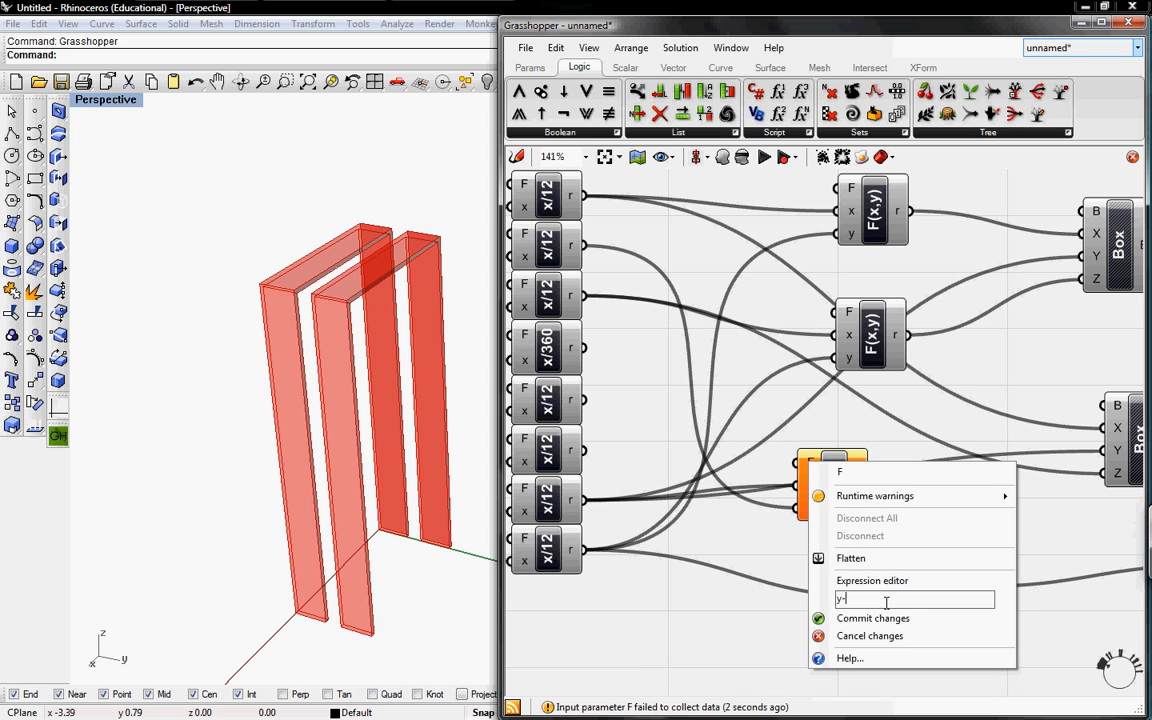
pyautogui.click(873, 618)
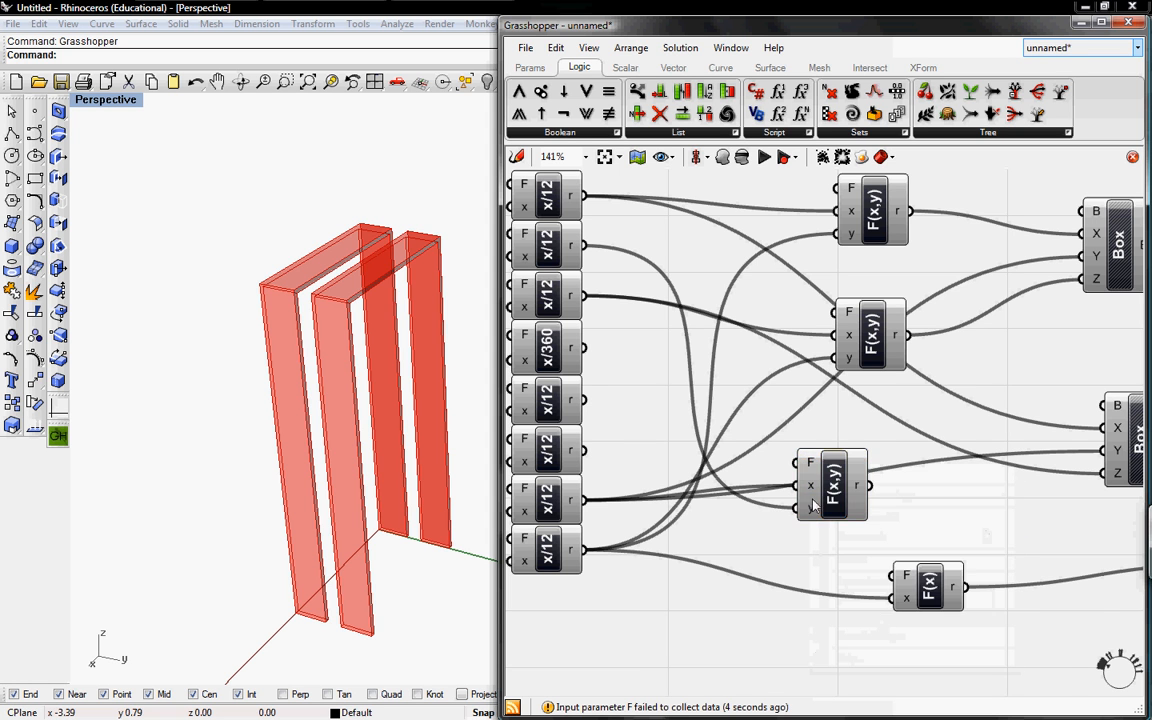
pyautogui.moveTo(982, 535); pyautogui.dragTo(679, 461, button='right')
pyautogui.moveTo(520, 410); pyautogui.dragTo(965, 583)
# Turn off the preview of the Dif component so only the moved frame displays
pyautogui.moveTo(239, 548); pyautogui.dragTo(333, 489, button='right')
pyautogui.moveTo(1002, 293); pyautogui.dragTo(889, 275, button='right')
pyautogui.rightClick(889, 276)
pyautogui.click(906, 303)
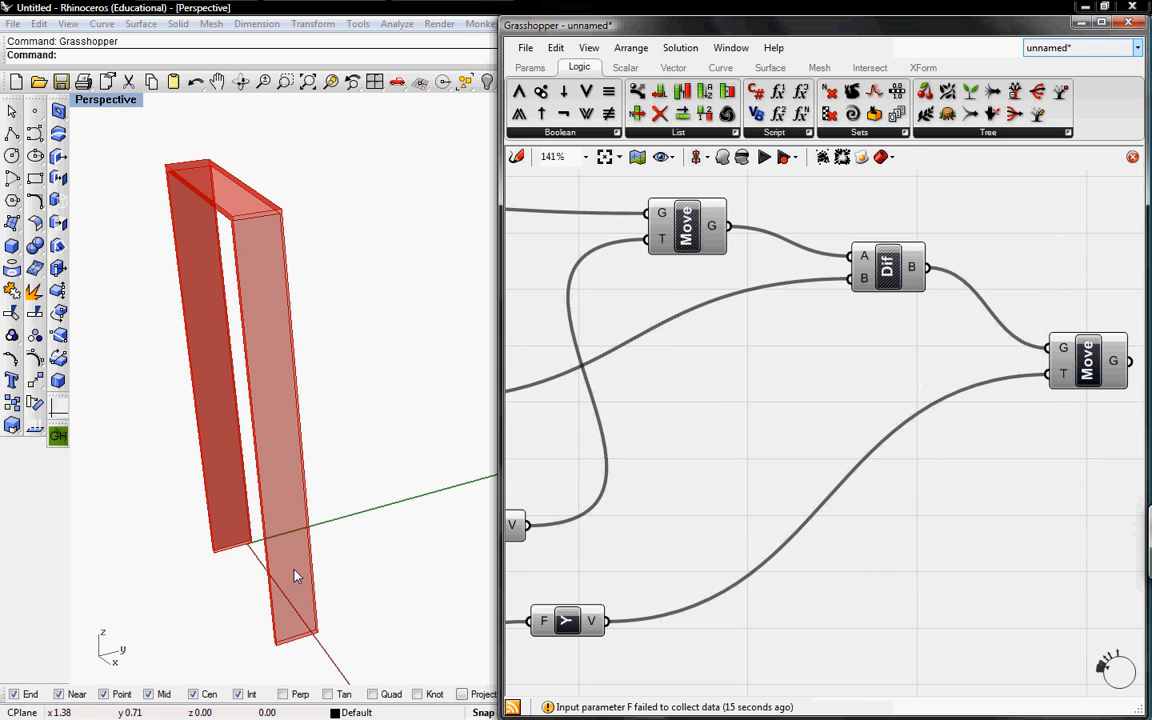
# Examine how the moved door frame sits against the X and Y axes and select the final Move component
pyautogui.keyDown('shift'); pyautogui.moveTo(266, 545); pyautogui.dragTo(302, 444, button='right'); pyautogui.keyUp('shift')
pyautogui.moveTo(620, 580); pyautogui.dragTo(900, 484, button='right')
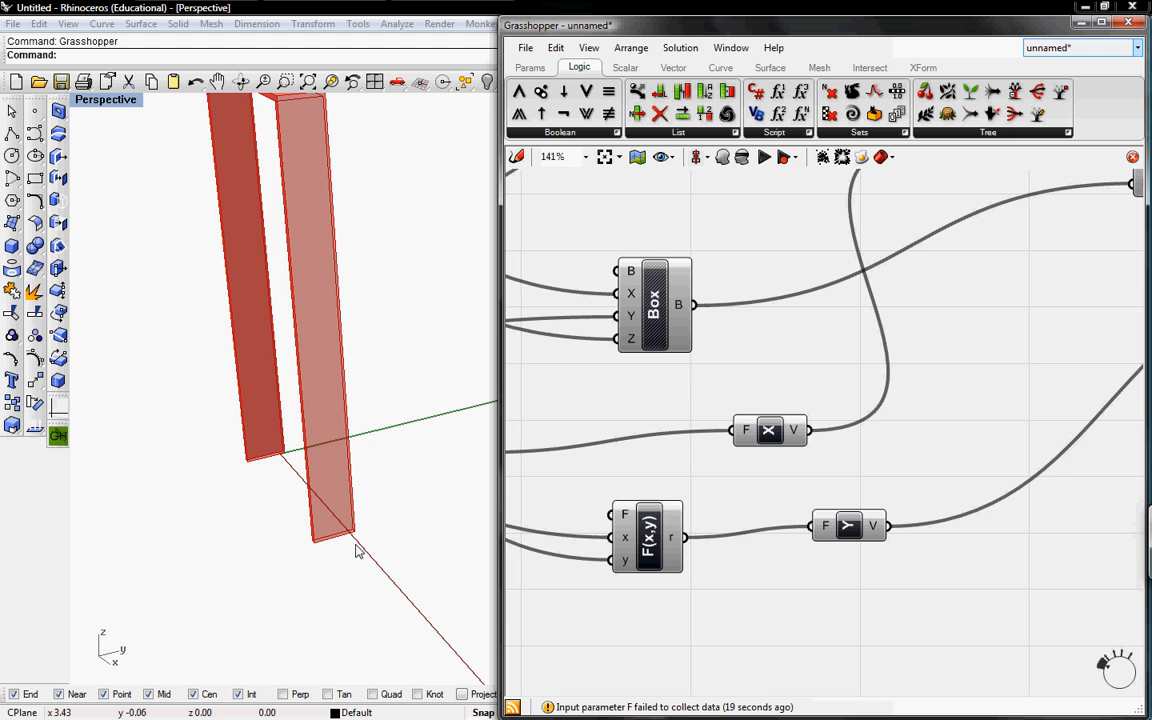
pyautogui.moveTo(676, 546); pyautogui.dragTo(729, 523, button='right')
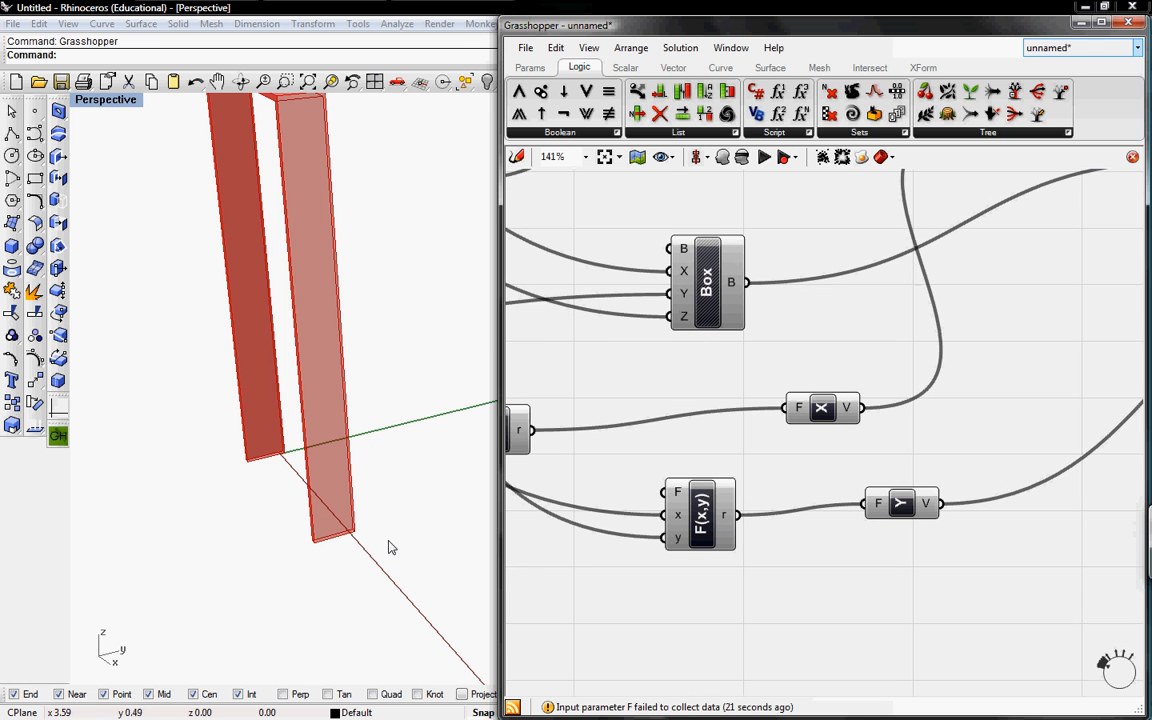
pyautogui.moveTo(352, 525); pyautogui.dragTo(340, 484, button='right')
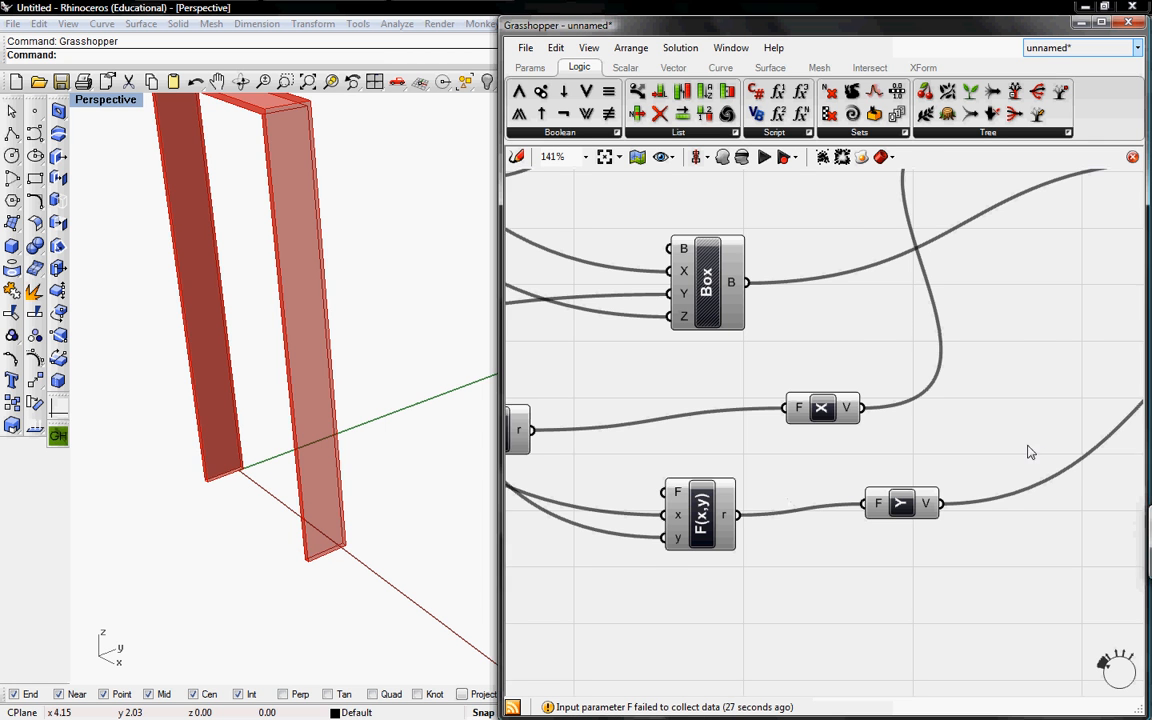
pyautogui.moveTo(1031, 452); pyautogui.dragTo(620, 525, button='right')
pyautogui.click(1003, 320)
pyautogui.moveTo(651, 320); pyautogui.dragTo(673, 388, button='right')
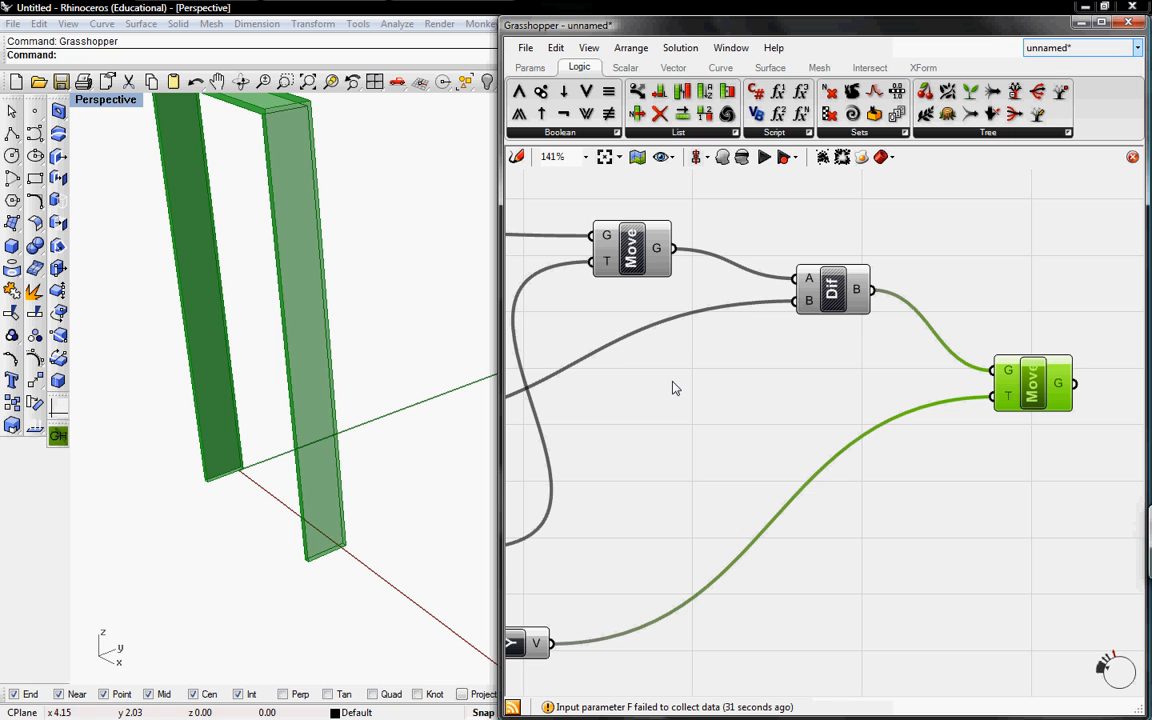